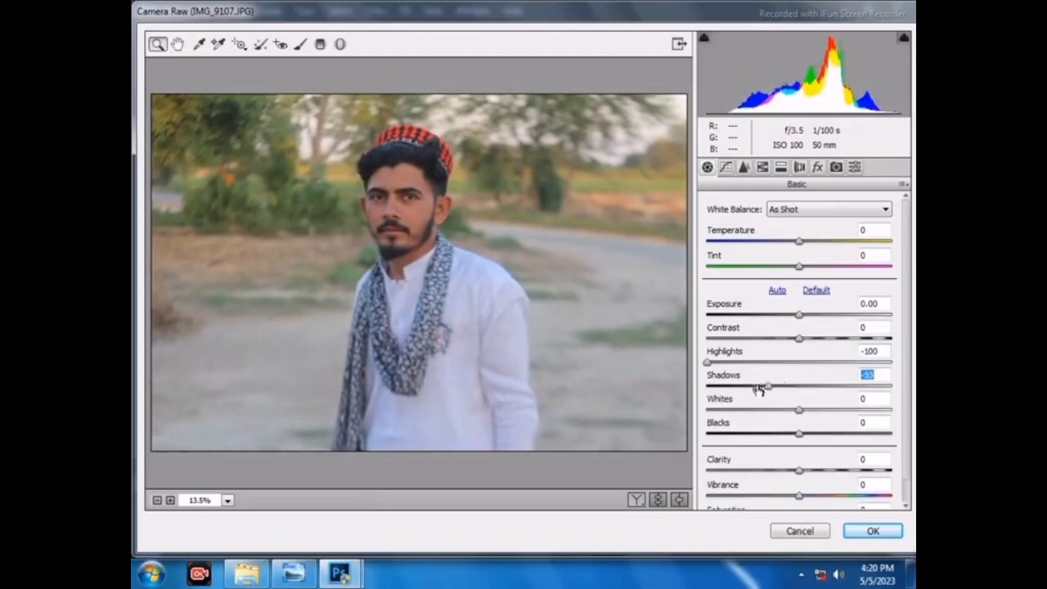
Step: Set Whites to -100 and Blacks to +40, raise Contrast slightly, and apply the Camera Raw adjustments
drag(798, 409, 709, 409)
drag(799, 433, 835, 434)
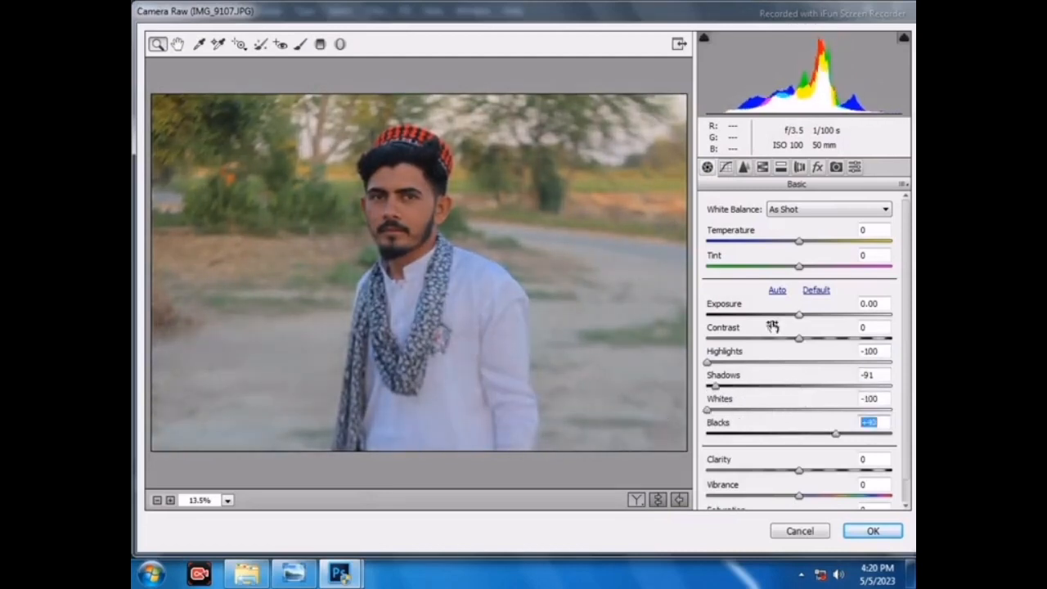
drag(797, 338, 821, 332)
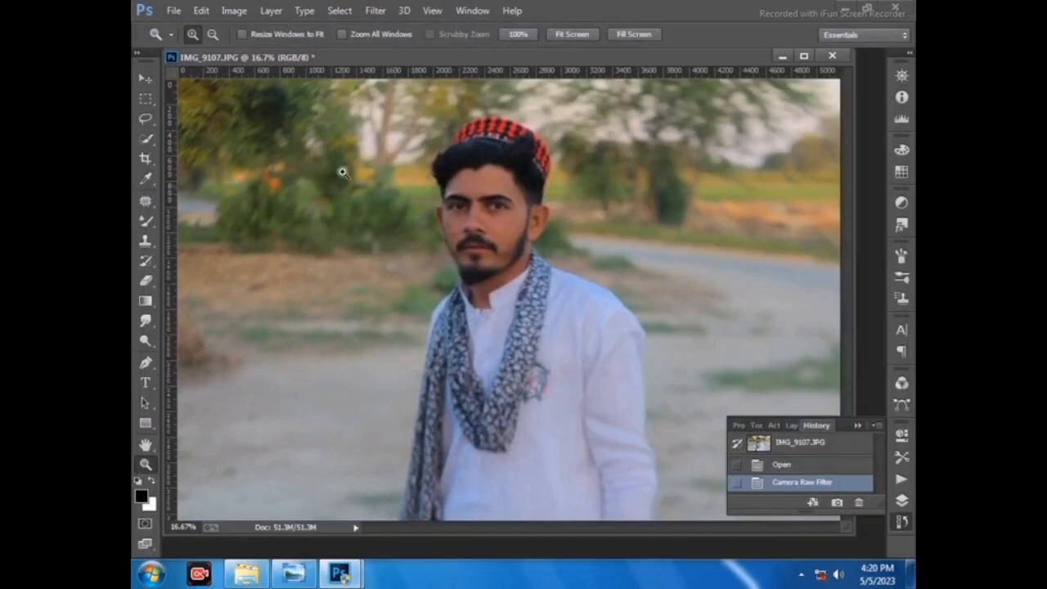
Step: Apply the Camera Raw Filter again with Highlights at -100, Shadows at -29 and Whites at -100
click(376, 10)
click(400, 95)
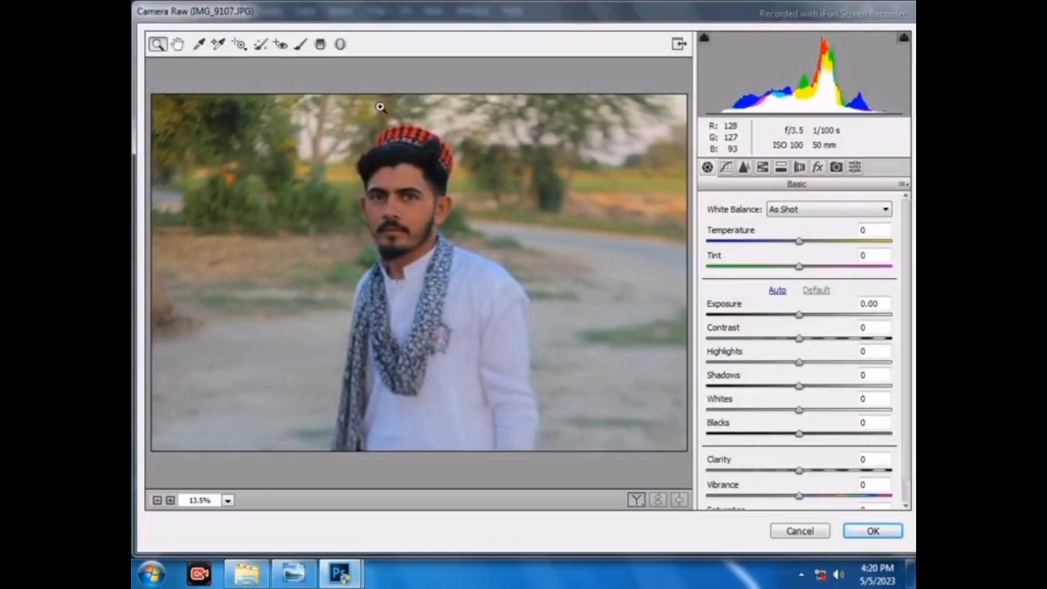
drag(798, 362, 682, 365)
click(772, 387)
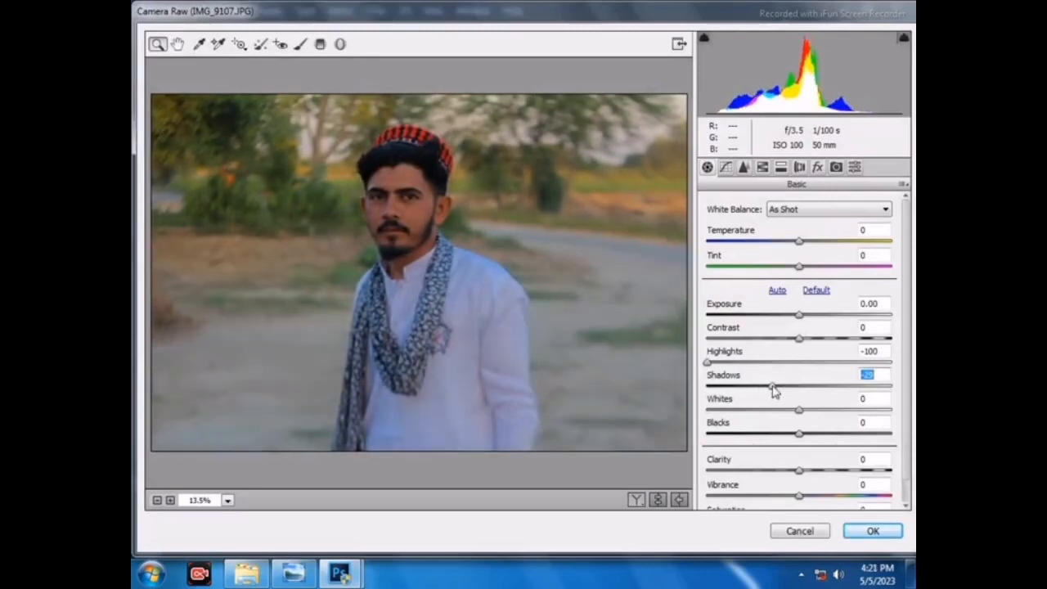
drag(777, 410, 709, 409)
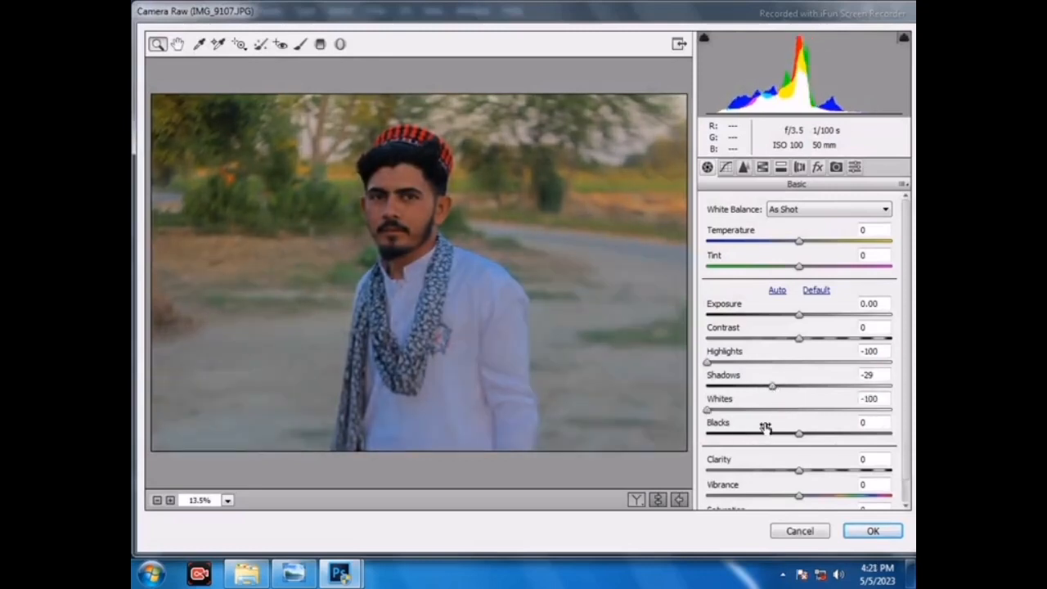
key(Return)
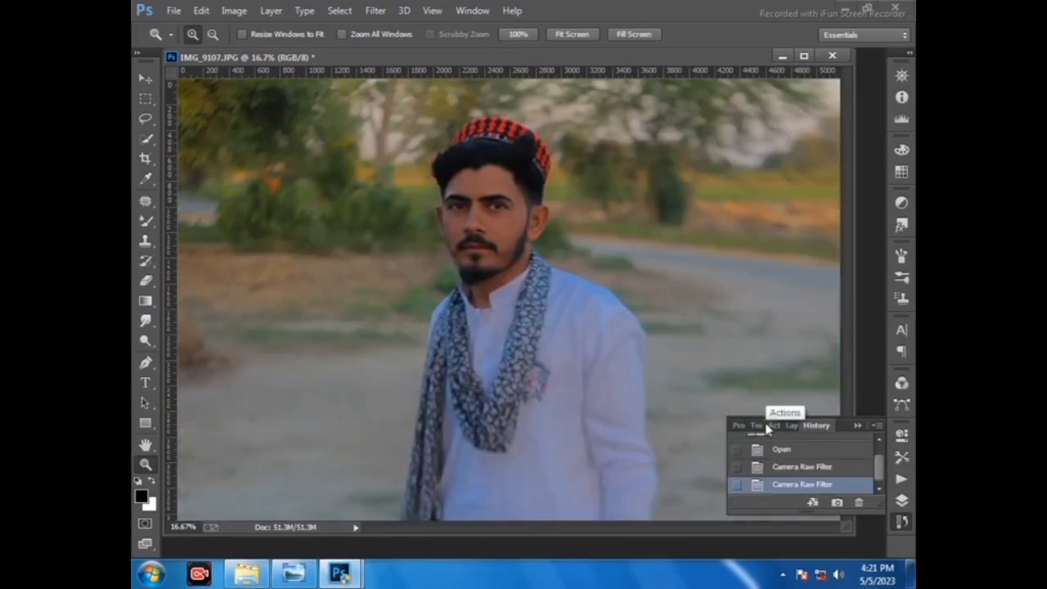
Step: Select the man's white shirt and patterned scarf with the Quick Selection tool, continuing up to the chin
click(146, 139)
click(487, 395)
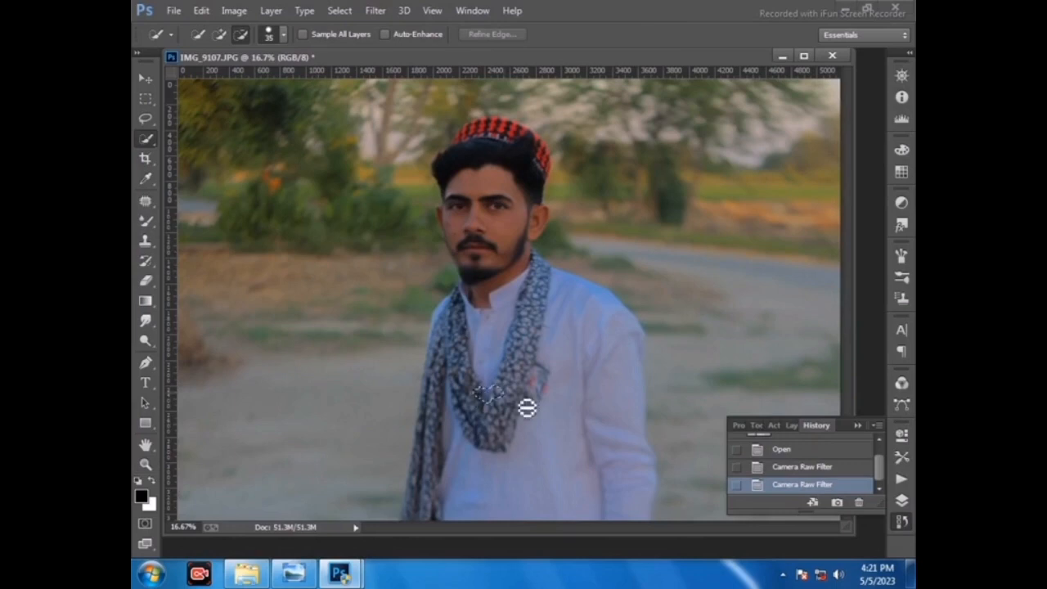
mouse_move(527, 408)
mouse_down()
mouse_move(557, 456)
mouse_move(585, 475)
mouse_move(619, 437)
mouse_move(629, 496)
mouse_move(529, 472)
mouse_move(436, 497)
mouse_move(460, 320)
mouse_move(509, 339)
mouse_move(553, 331)
mouse_up()
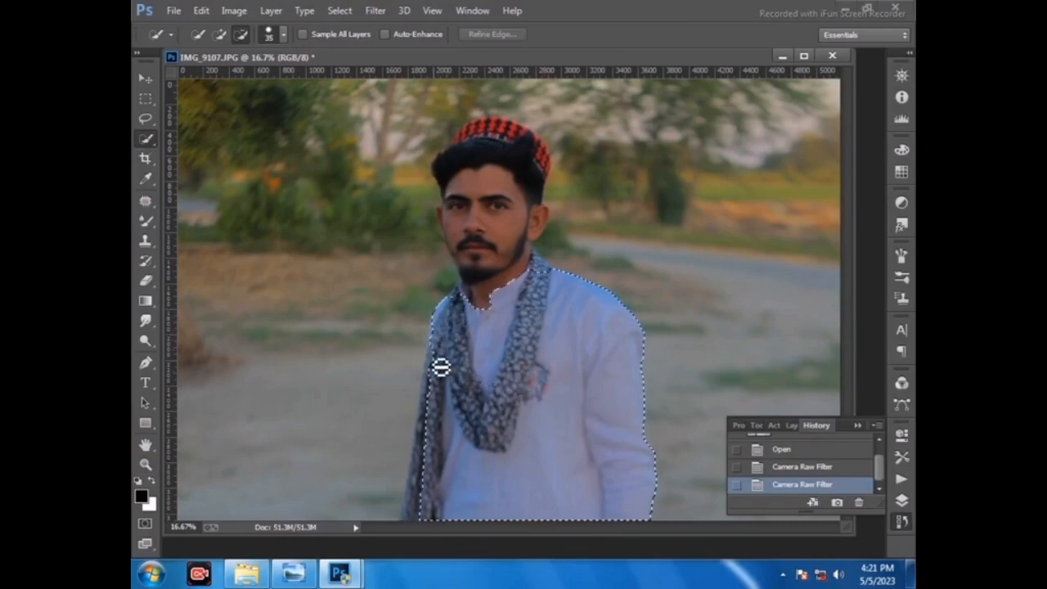
mouse_move(440, 368)
mouse_down()
mouse_move(412, 526)
mouse_move(432, 391)
mouse_move(425, 454)
mouse_move(501, 260)
mouse_up()
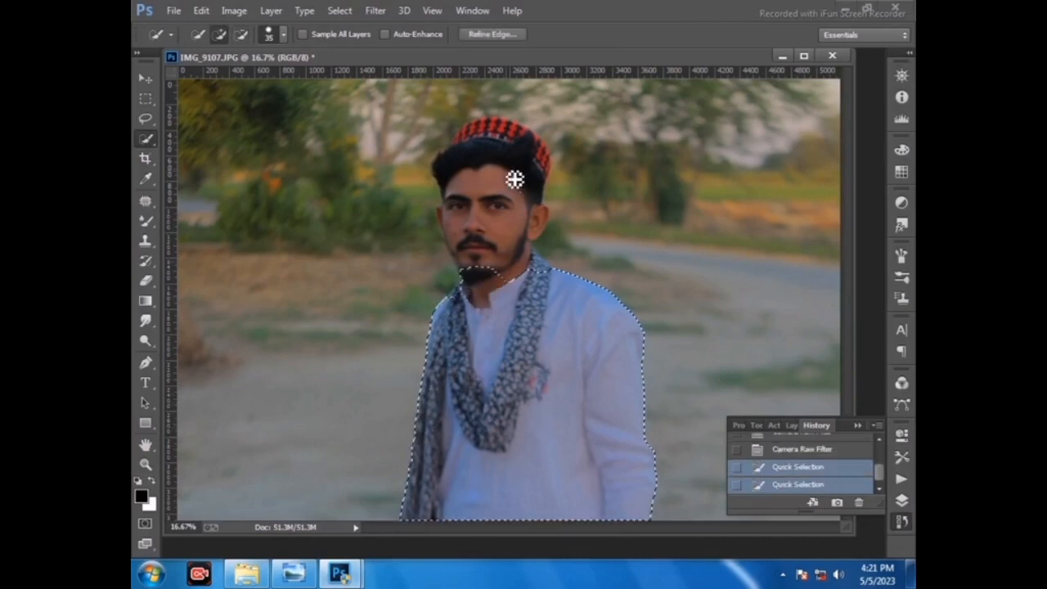
Step: Extend the quick selection over the man's face, hair, ears and red cap
mouse_move(513, 180)
mouse_down()
mouse_move(514, 161)
mouse_move(490, 140)
mouse_up()
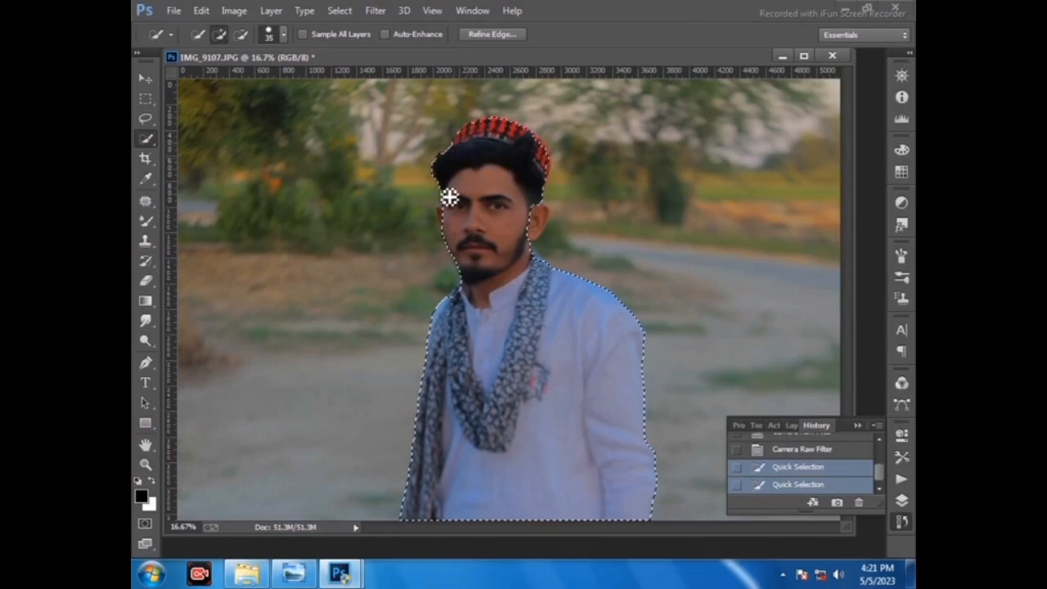
click(494, 217)
click(535, 212)
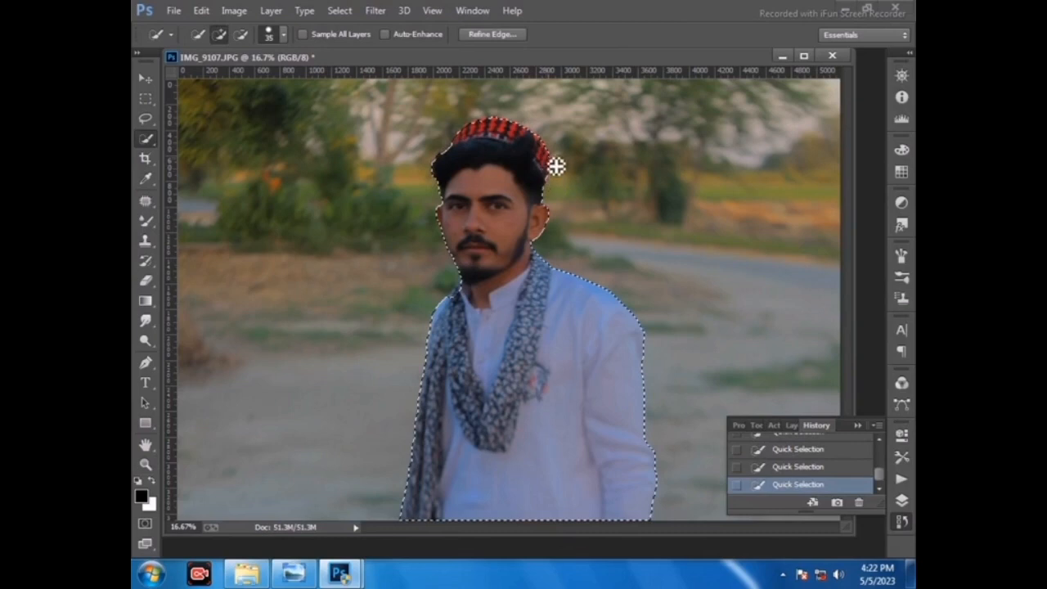
drag(554, 168, 546, 160)
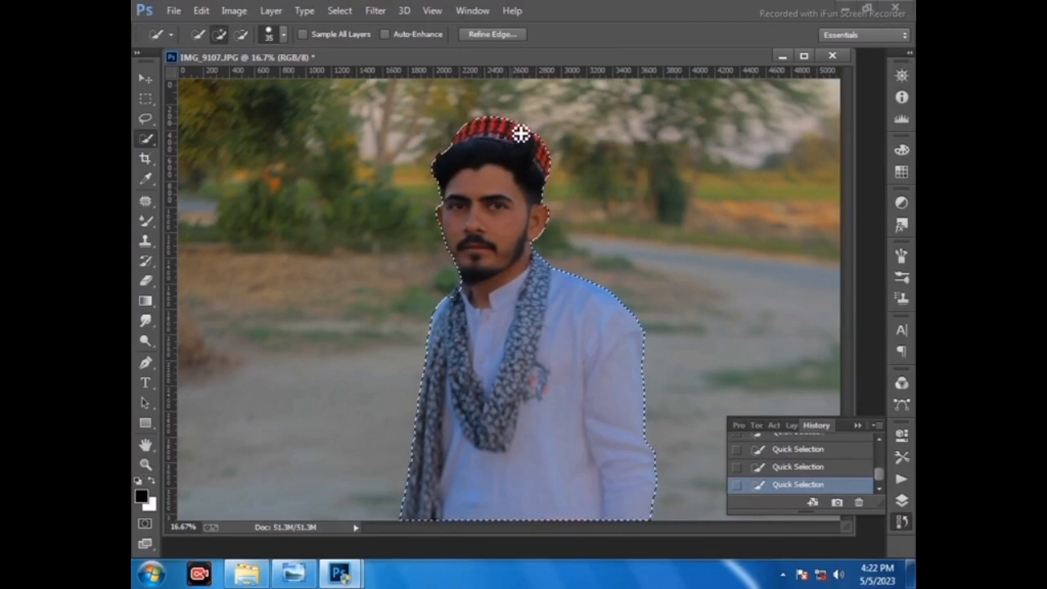
Step: Invert the selection to the background and refine its edges around the hair and collar with a size 90 brush
right_click(459, 165)
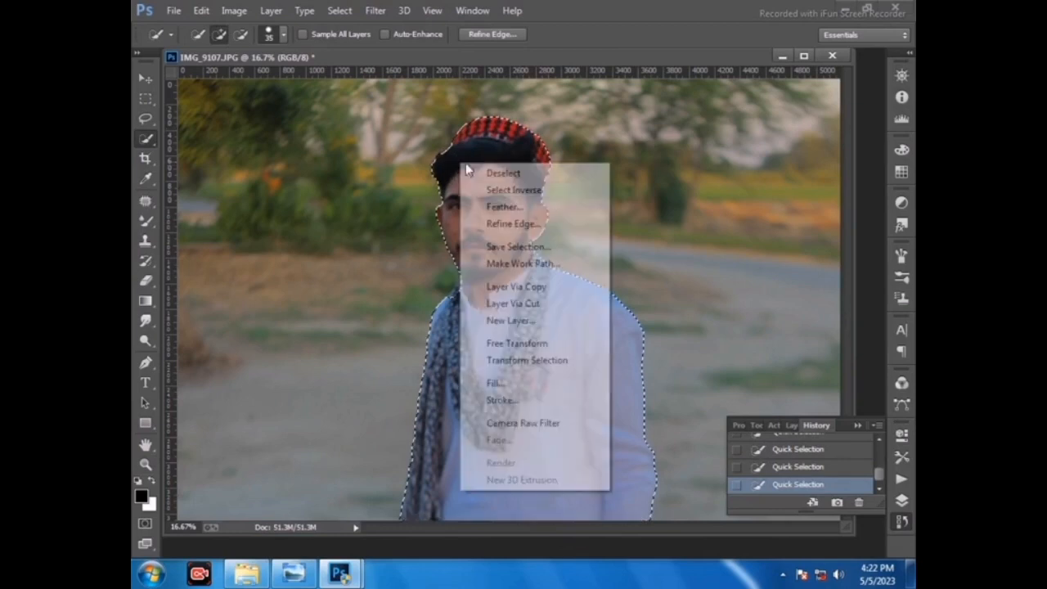
click(501, 191)
right_click(477, 116)
click(512, 178)
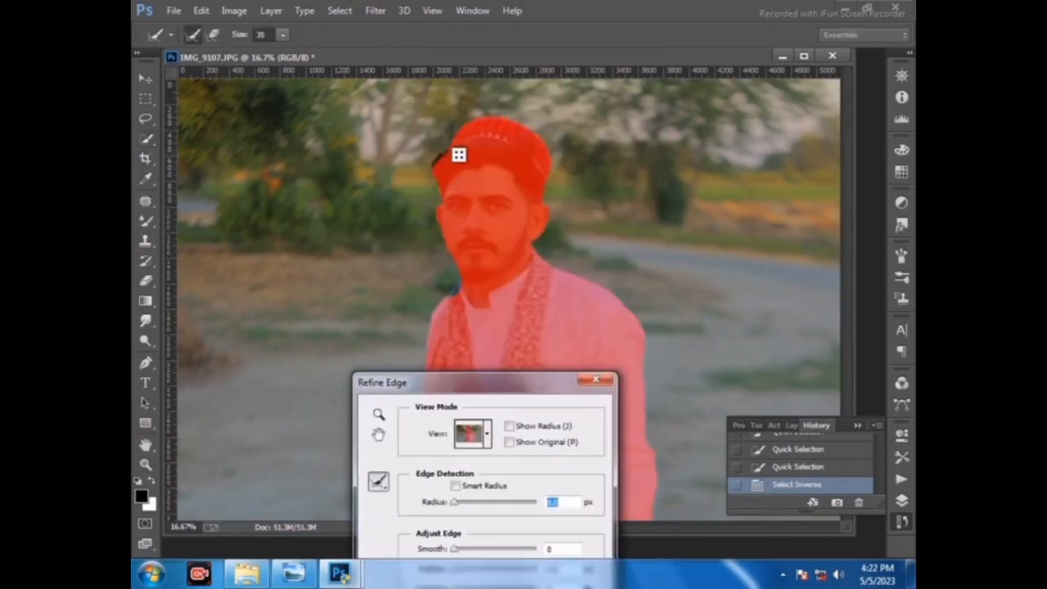
key(bracketright)
key(bracketright)
key(bracketright)
key(bracketright)
key(bracketright)
key(bracketright)
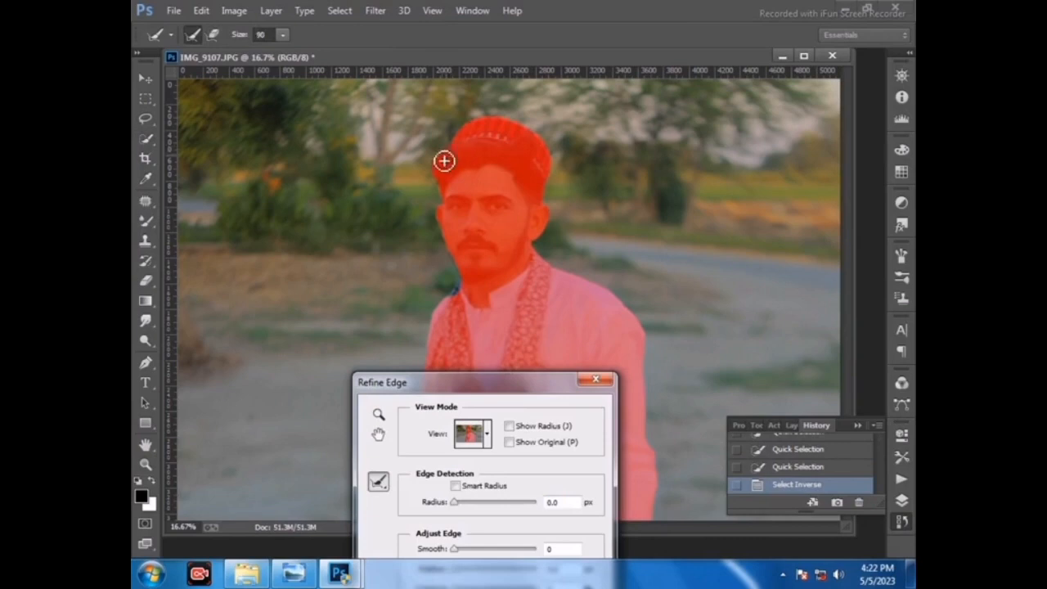
mouse_move(444, 160)
mouse_down()
mouse_move(499, 124)
mouse_move(540, 137)
mouse_move(559, 173)
mouse_move(532, 199)
mouse_up()
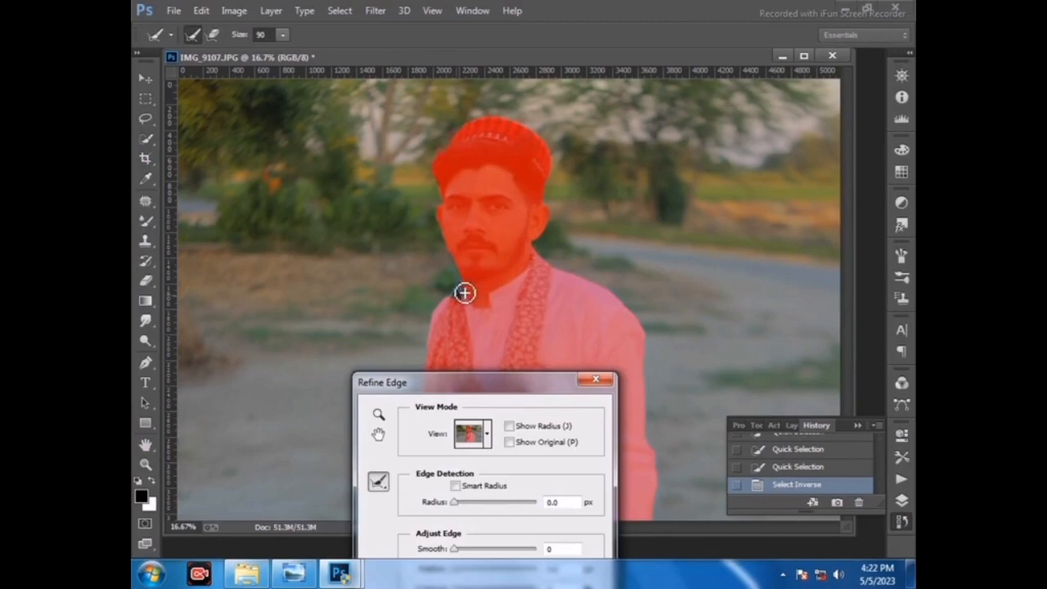
drag(475, 281, 475, 287)
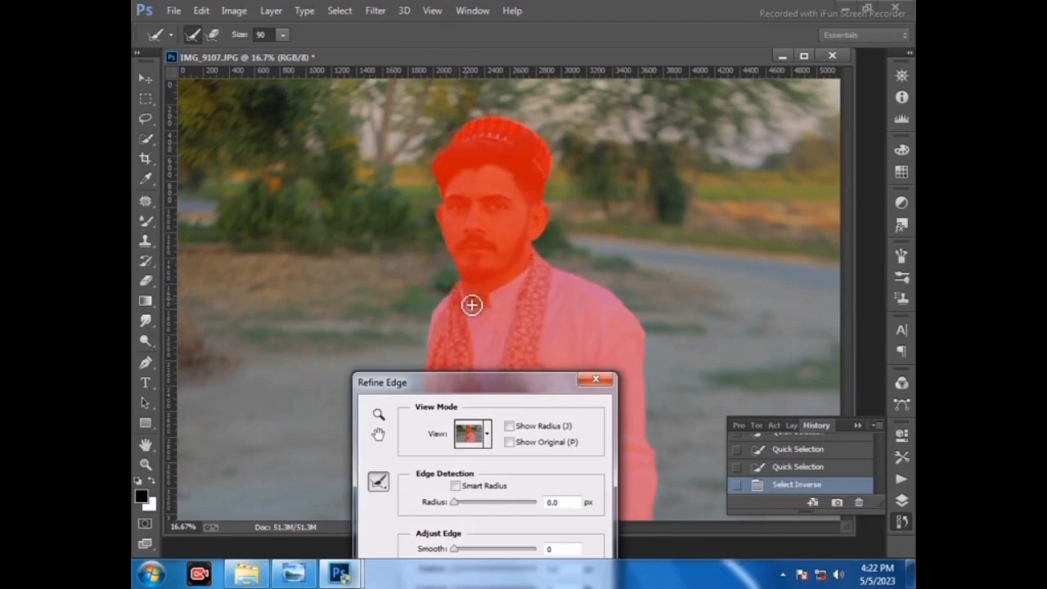
key(Escape)
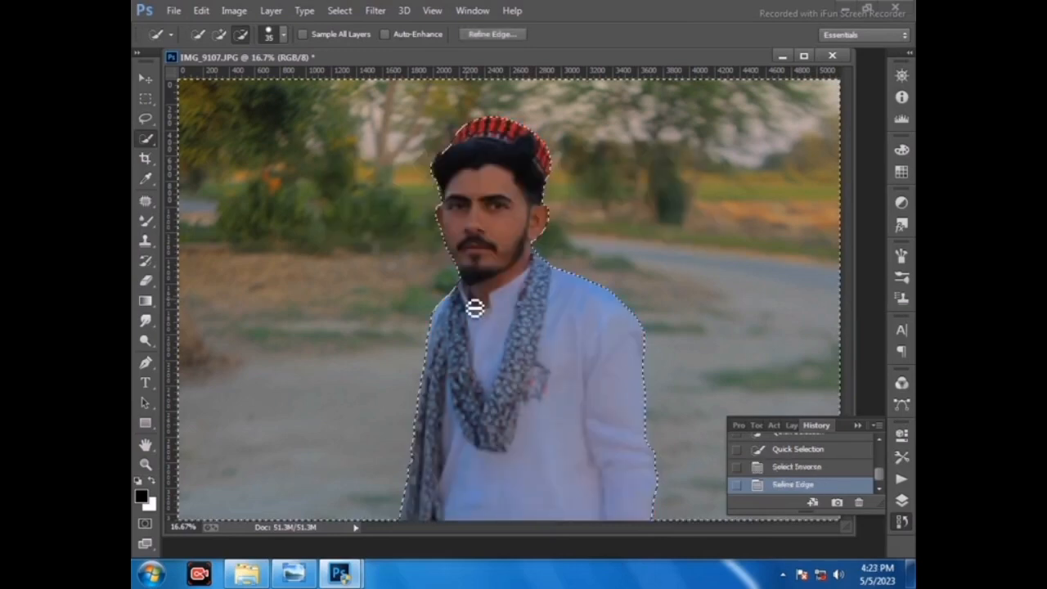
Step: Open the Camera Raw Filter for the selected background, set Highlights to -100 and show the HSL saturation settings
click(375, 10)
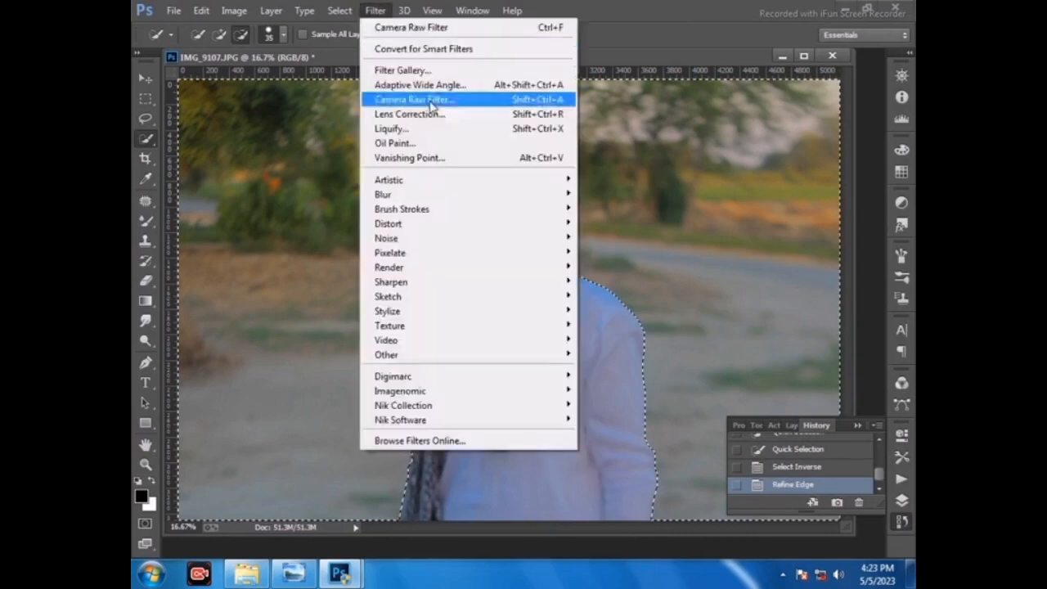
click(431, 101)
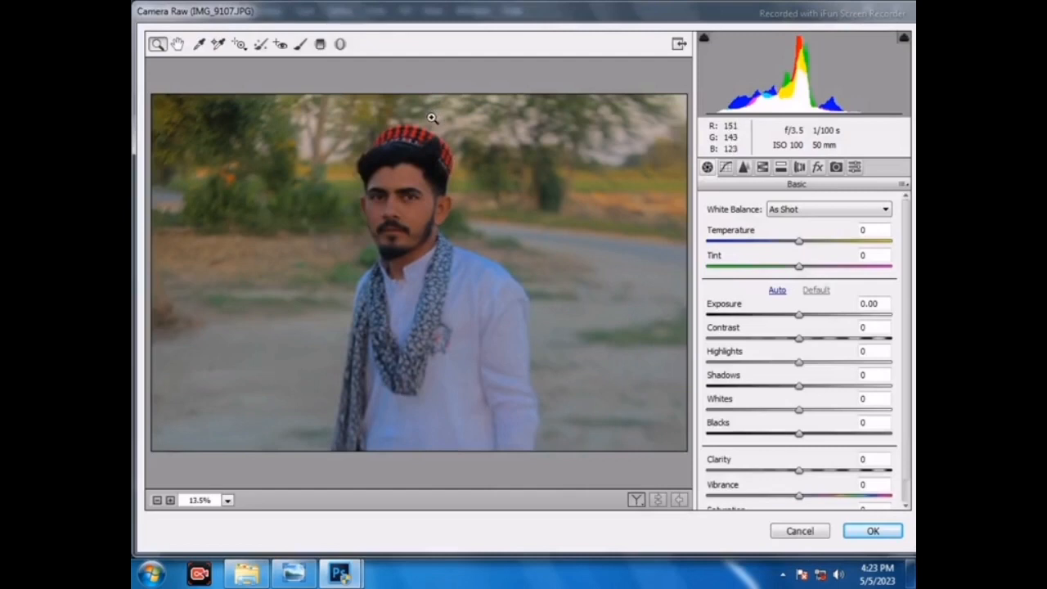
drag(798, 363, 703, 364)
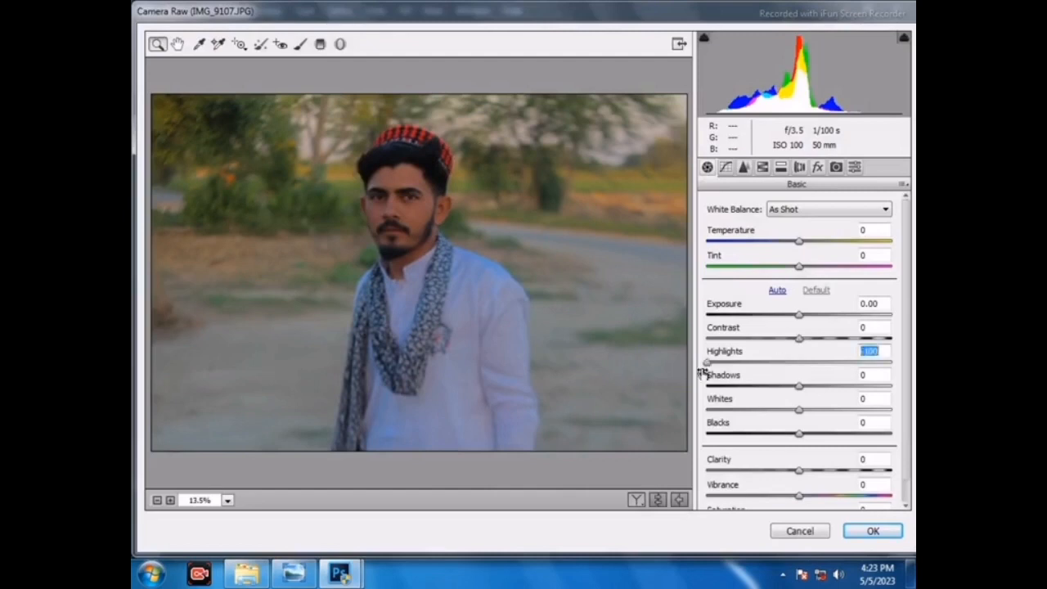
click(761, 168)
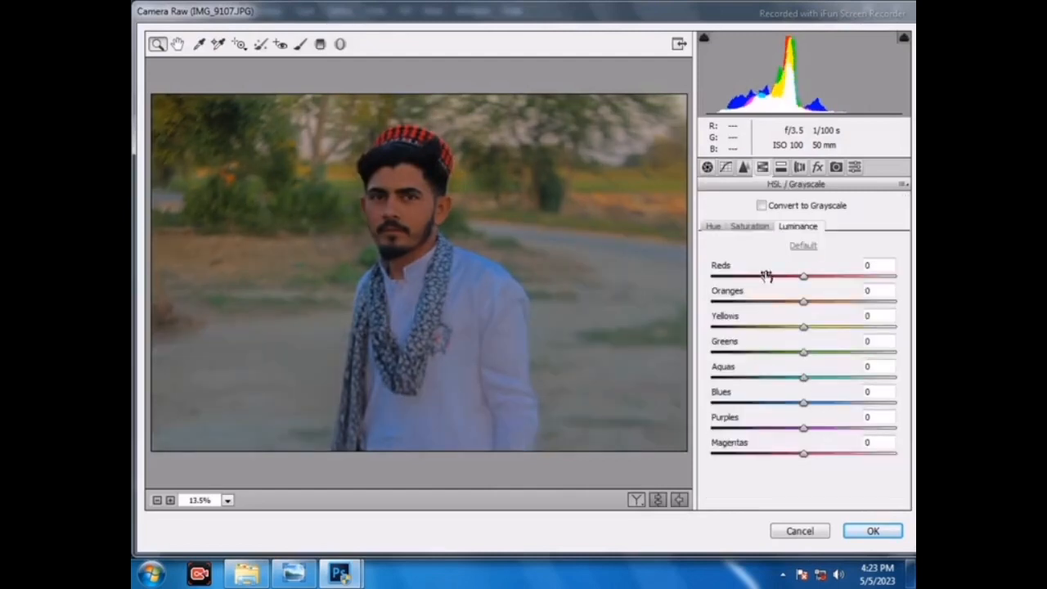
click(749, 226)
Step: Try setting the saturation of Oranges, Yellows, Greens and Blues to -100, and restore the default saturation values
drag(804, 302, 686, 305)
drag(804, 327, 685, 329)
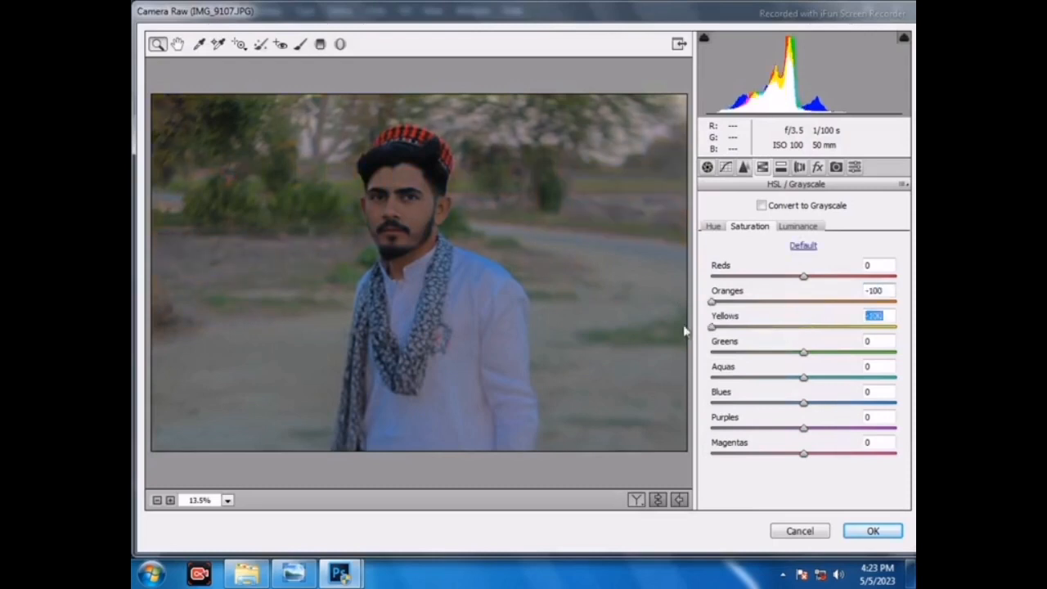
click(685, 330)
right_click(555, 150)
click(604, 176)
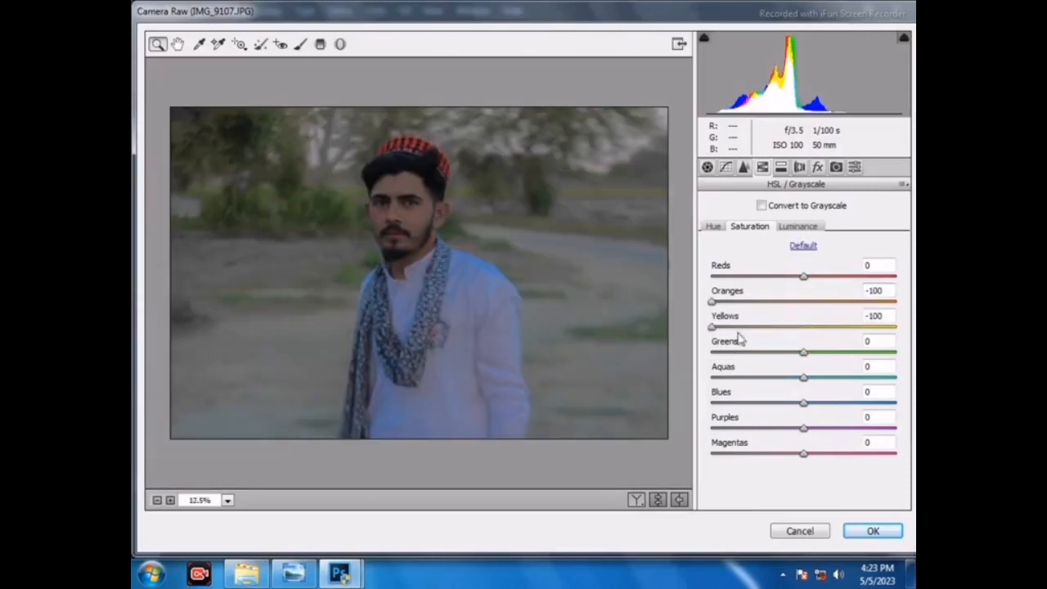
drag(774, 352, 657, 357)
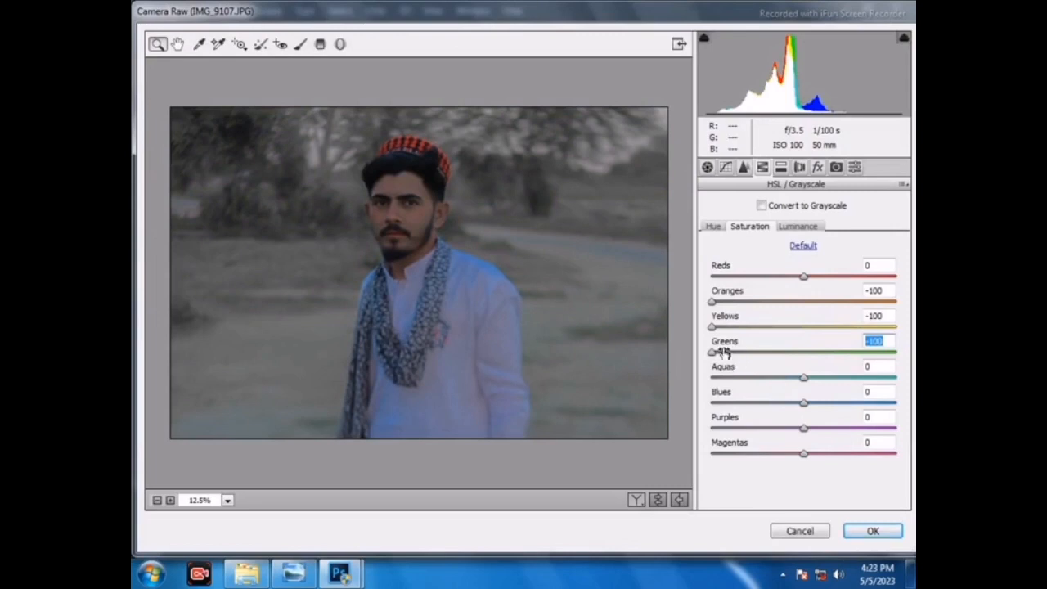
key(Tab)
key(Tab)
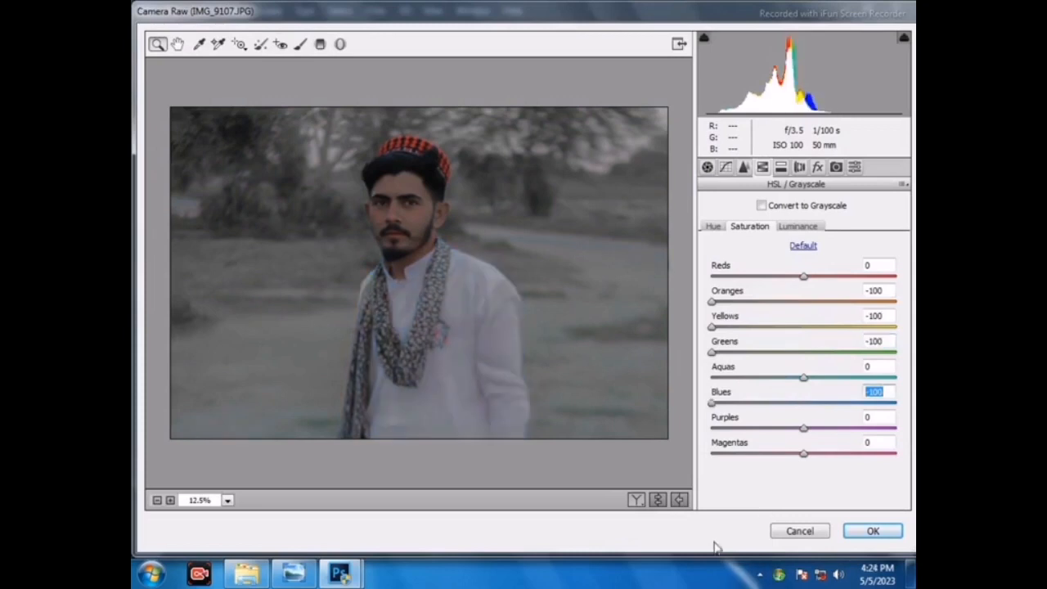
click(802, 248)
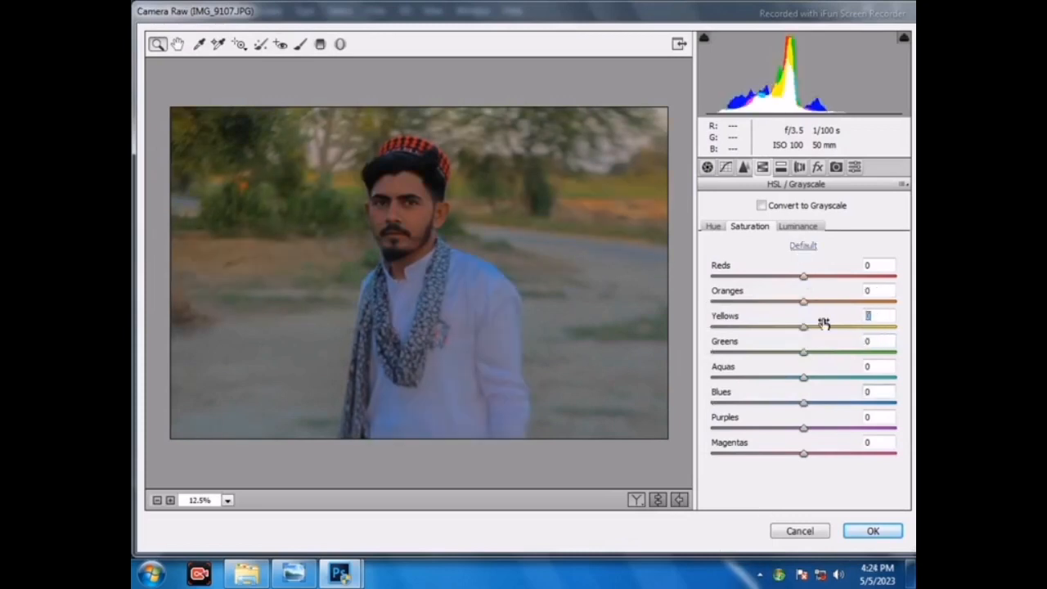
Step: Boost the background's yellow, green, aqua and blue saturation, shift the yellow and green hues toward orange, and apply the filter
drag(823, 326, 890, 353)
drag(818, 402, 871, 379)
click(715, 228)
drag(804, 326, 714, 352)
click(712, 327)
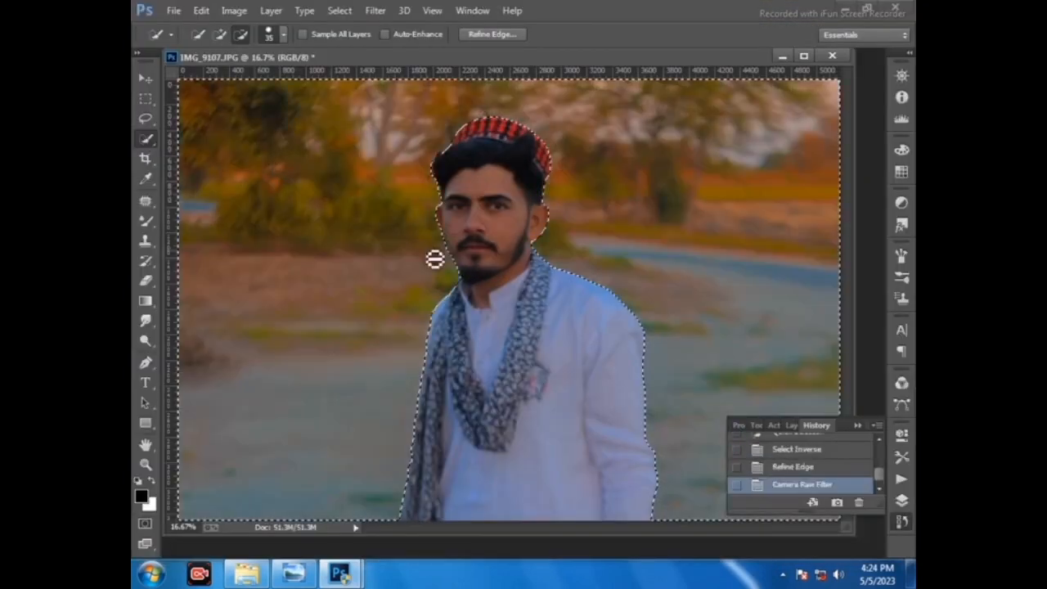
Step: Apply the Camera Raw Filter to the background again with the Hue of Greens and Yellows at -100
click(377, 10)
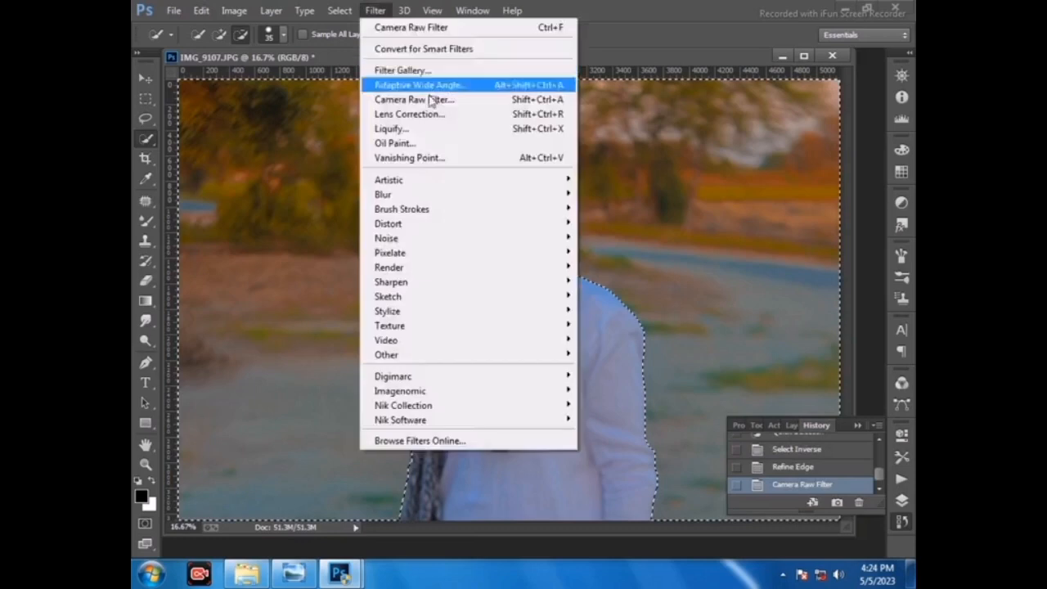
click(429, 100)
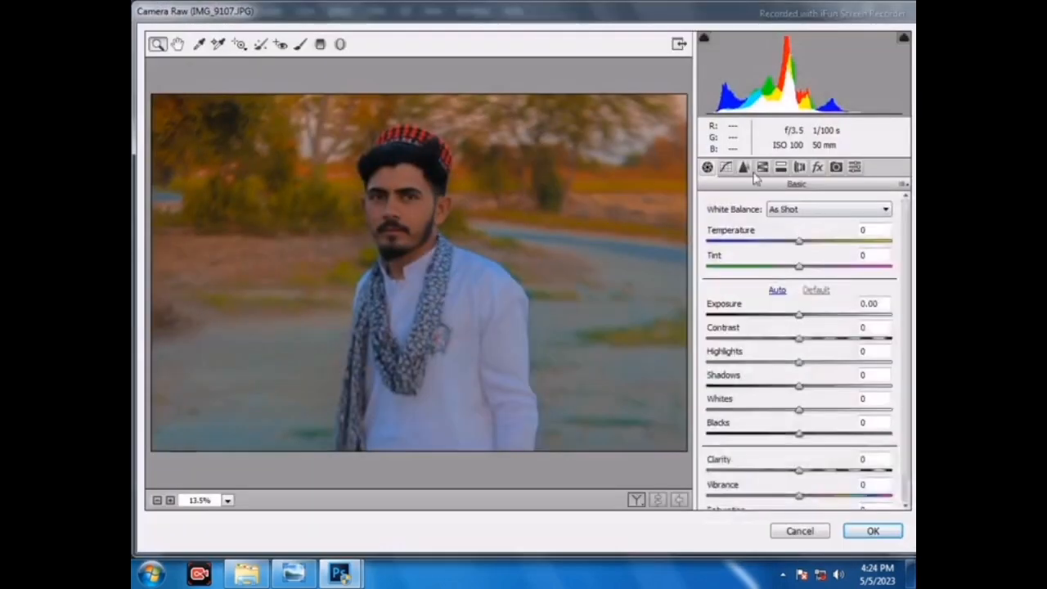
click(761, 167)
drag(803, 352, 695, 354)
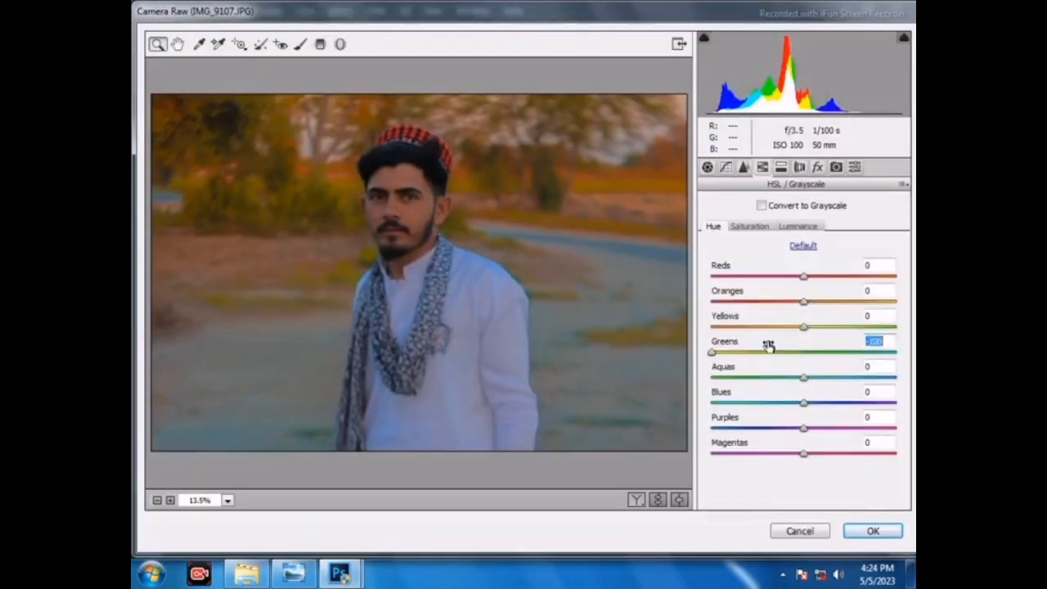
drag(810, 334, 733, 341)
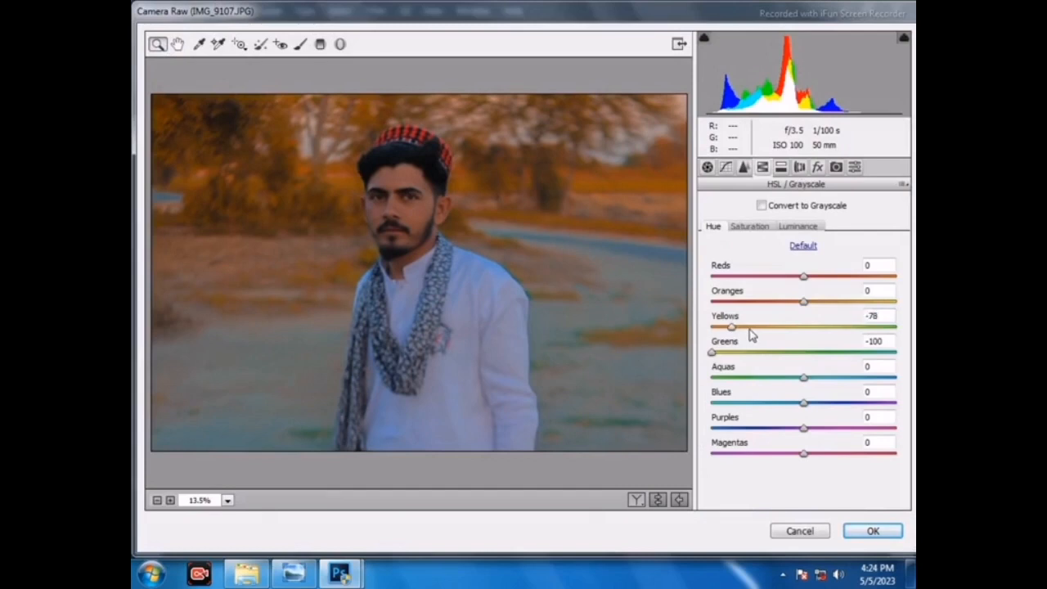
drag(731, 328, 708, 330)
key(Return)
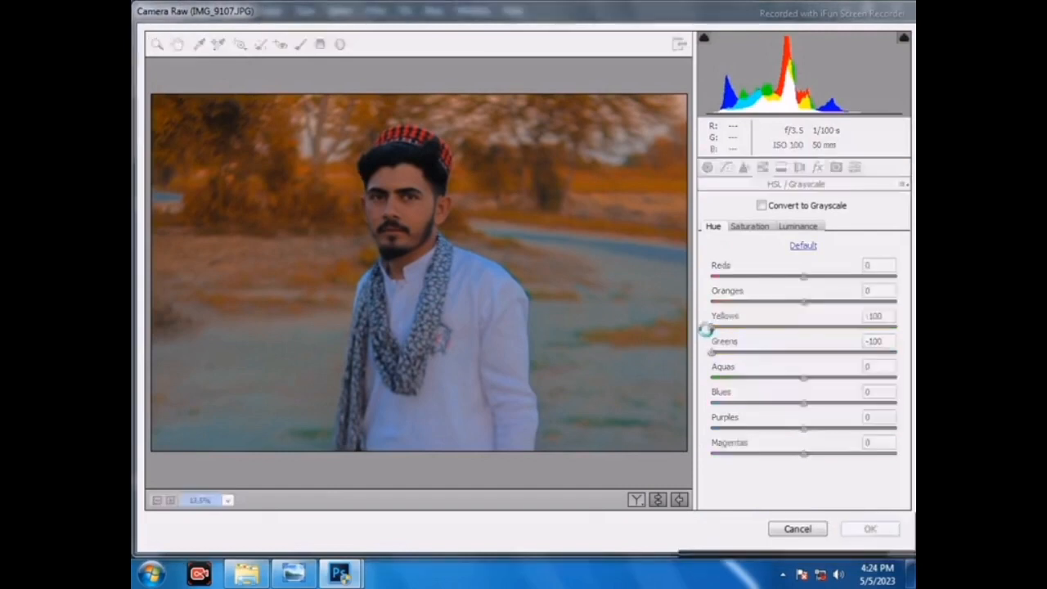
key(ctrl+f)
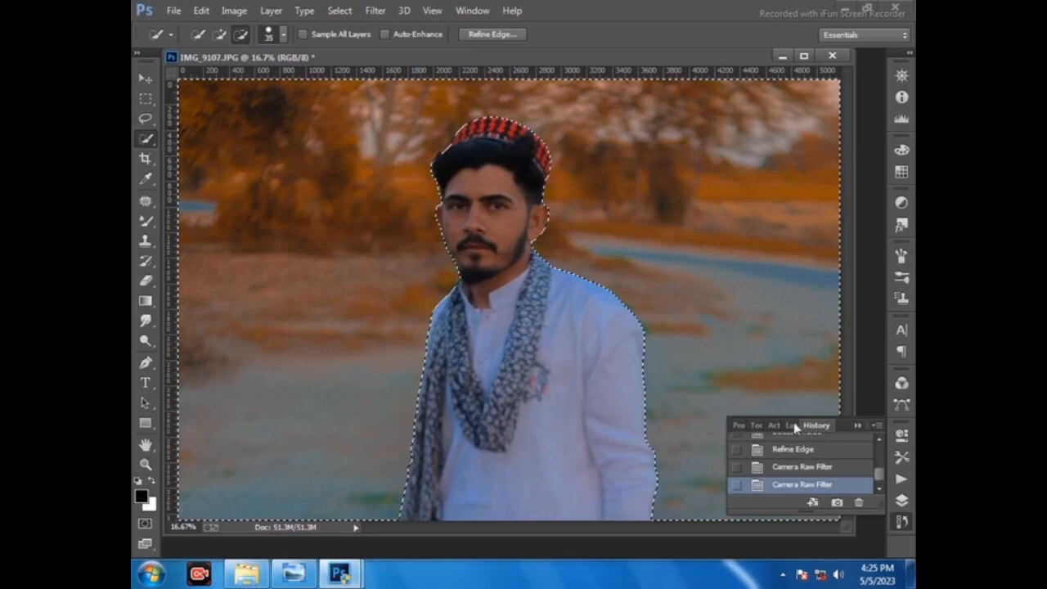
Step: Apply the Camera Raw Filter to the background again with the Hue of Oranges at +5 and Yellows at -63
click(376, 10)
click(432, 99)
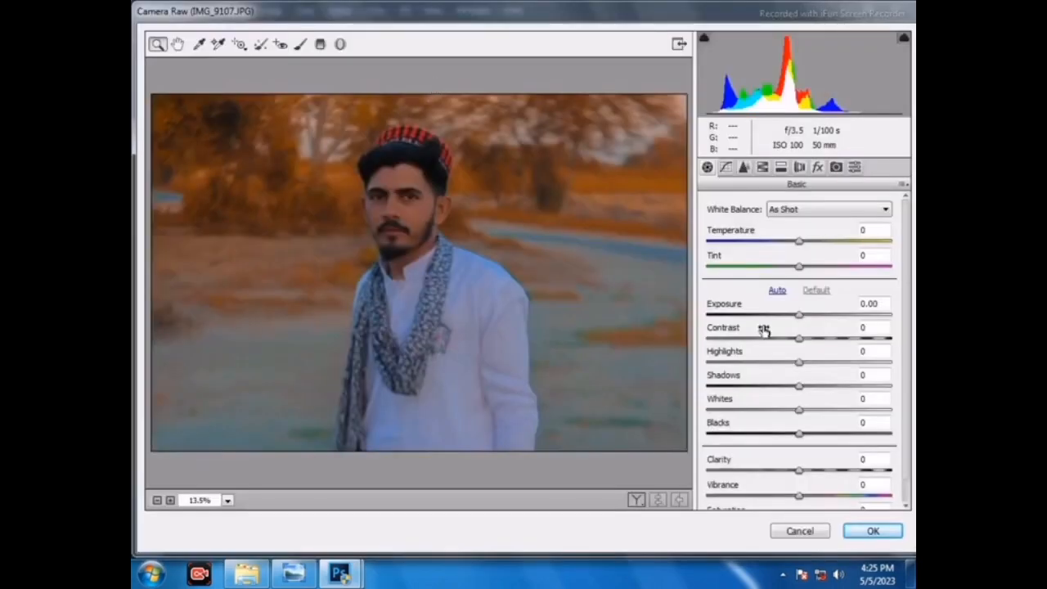
click(762, 168)
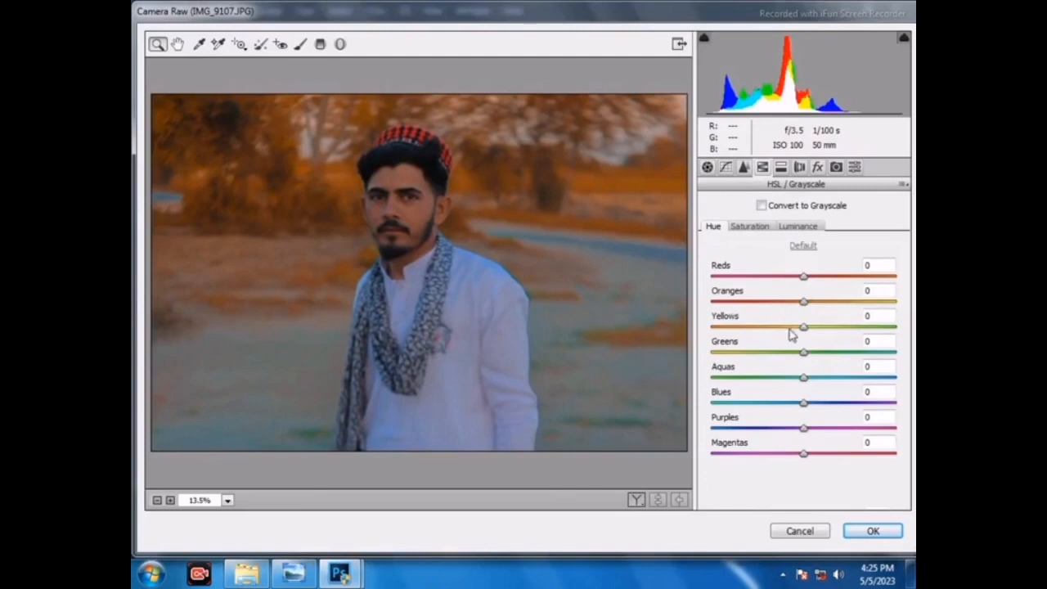
mouse_move(805, 303)
mouse_down()
mouse_move(844, 306)
mouse_move(786, 311)
mouse_move(815, 306)
mouse_move(800, 316)
mouse_up()
drag(803, 326, 747, 327)
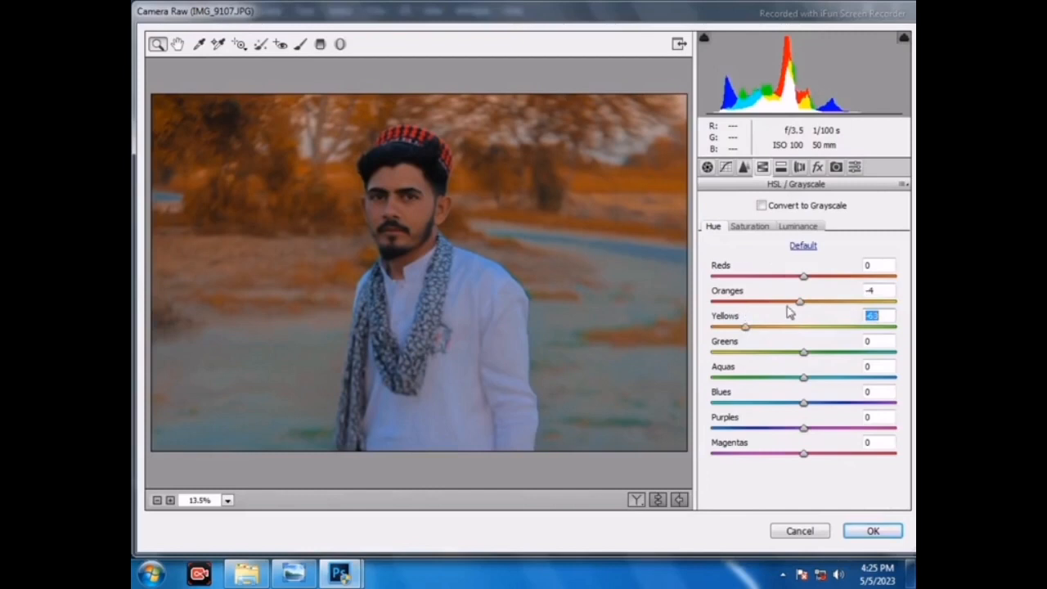
mouse_move(809, 301)
mouse_down()
mouse_move(855, 304)
mouse_move(827, 308)
mouse_up()
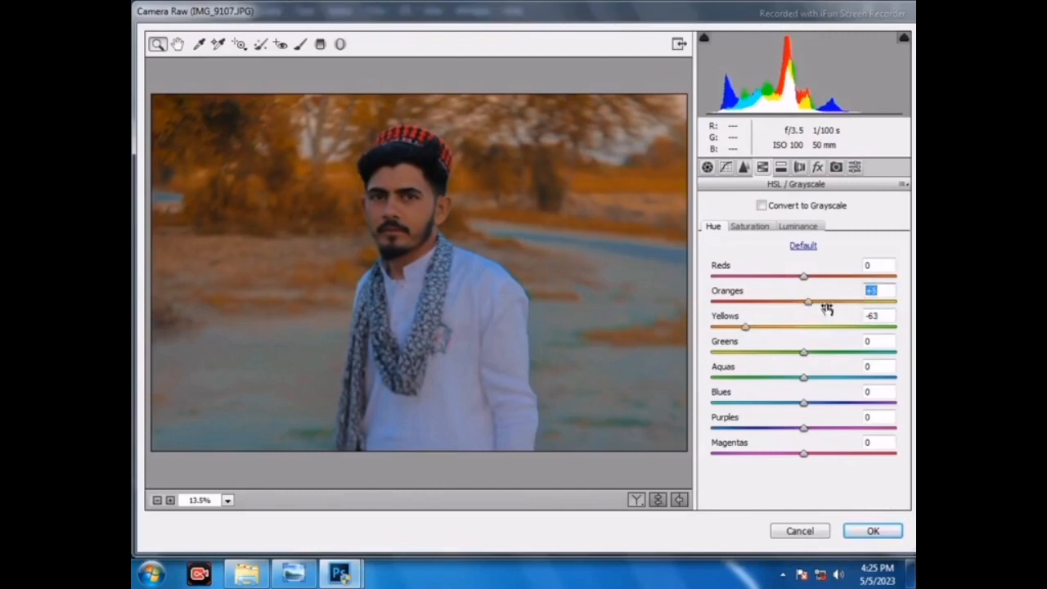
click(727, 255)
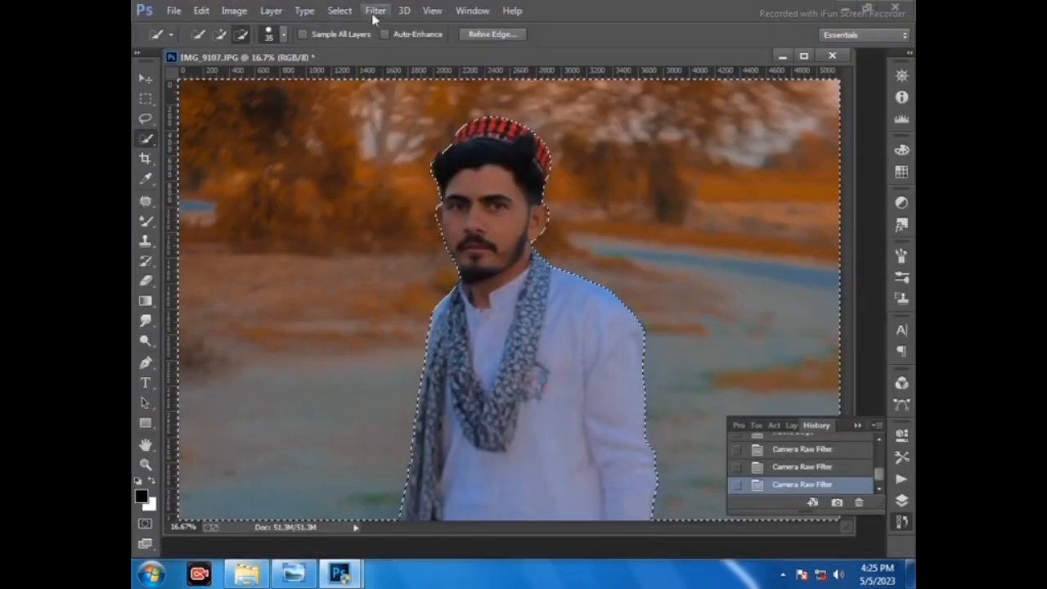
Step: Apply a Lens Blur with a hexagonal iris and a radius of 69 to the selected background
click(374, 10)
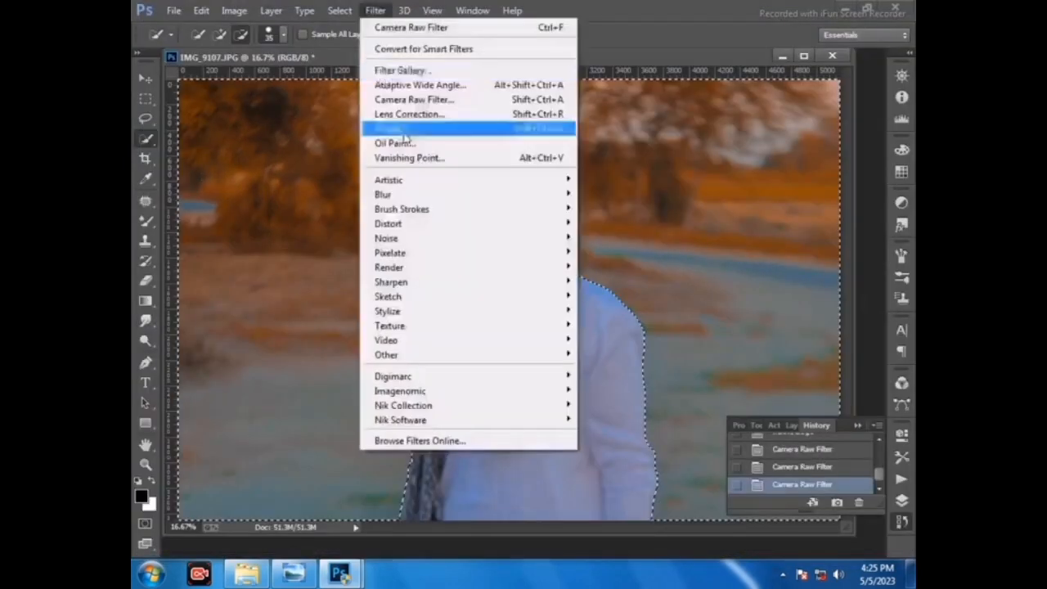
mouse_move(414, 194)
click(601, 319)
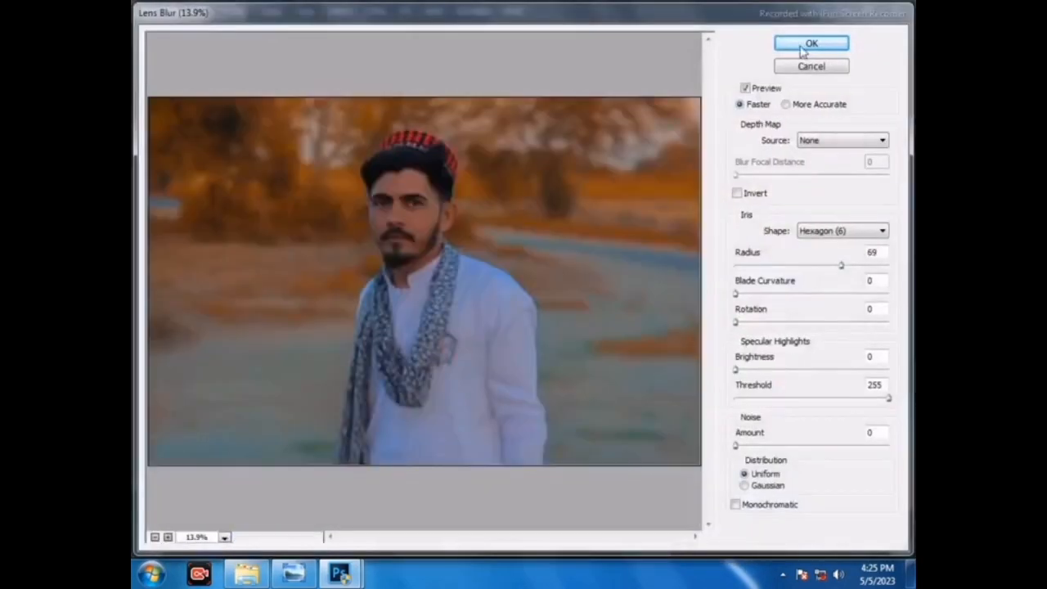
click(798, 44)
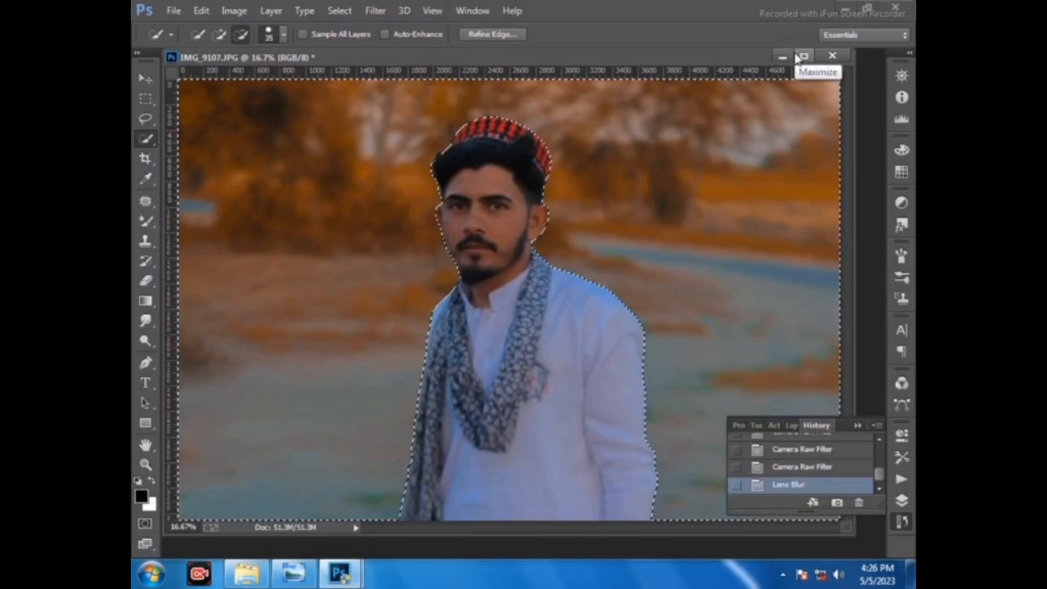
Step: Invert the selection to the man and open the Camera Raw Filter's HSL settings for him
right_click(612, 125)
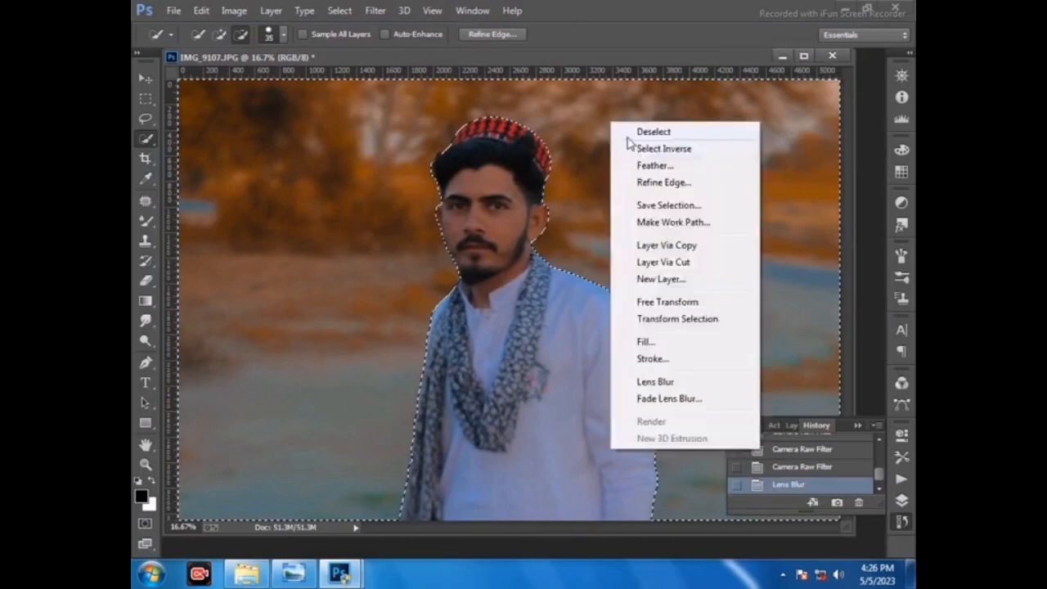
click(642, 149)
click(376, 10)
click(399, 96)
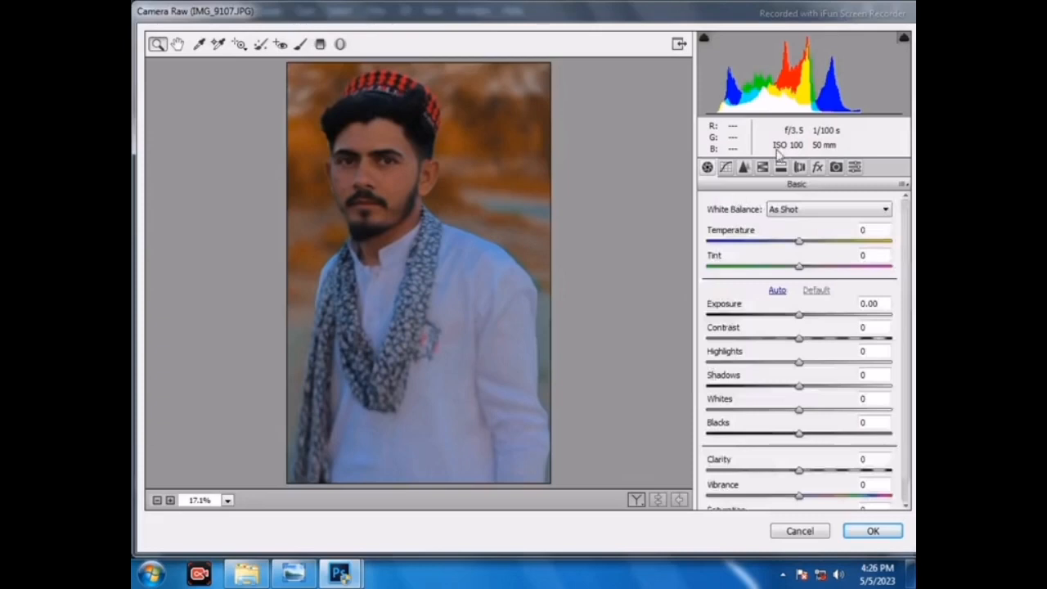
click(762, 167)
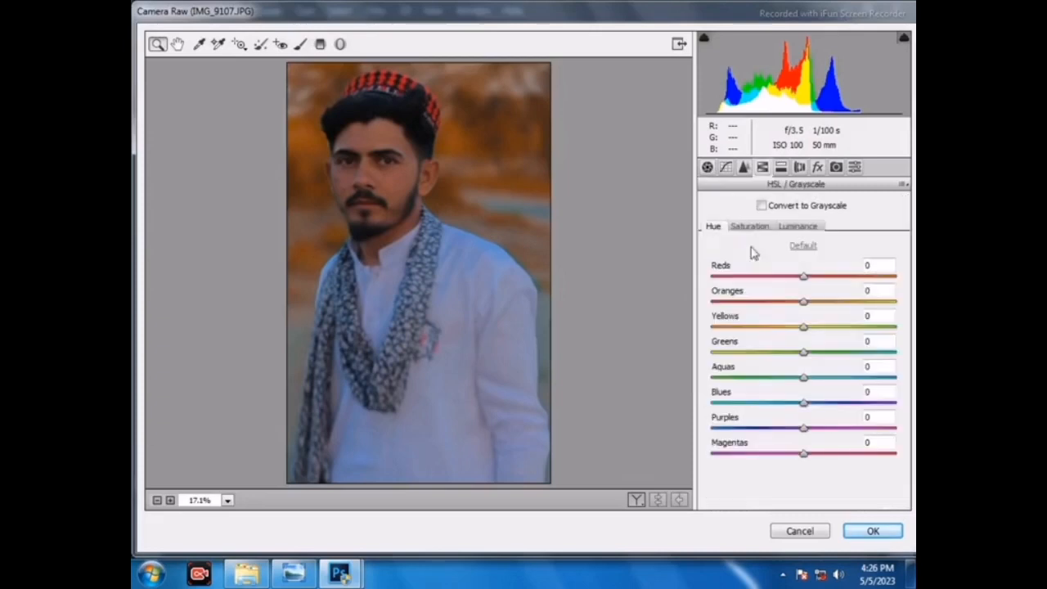
Step: Set the man's saturation to -63 for Blues, -100 for Greens and -81 for Yellows, and lower Oranges
click(749, 227)
drag(803, 403, 746, 404)
drag(803, 352, 712, 364)
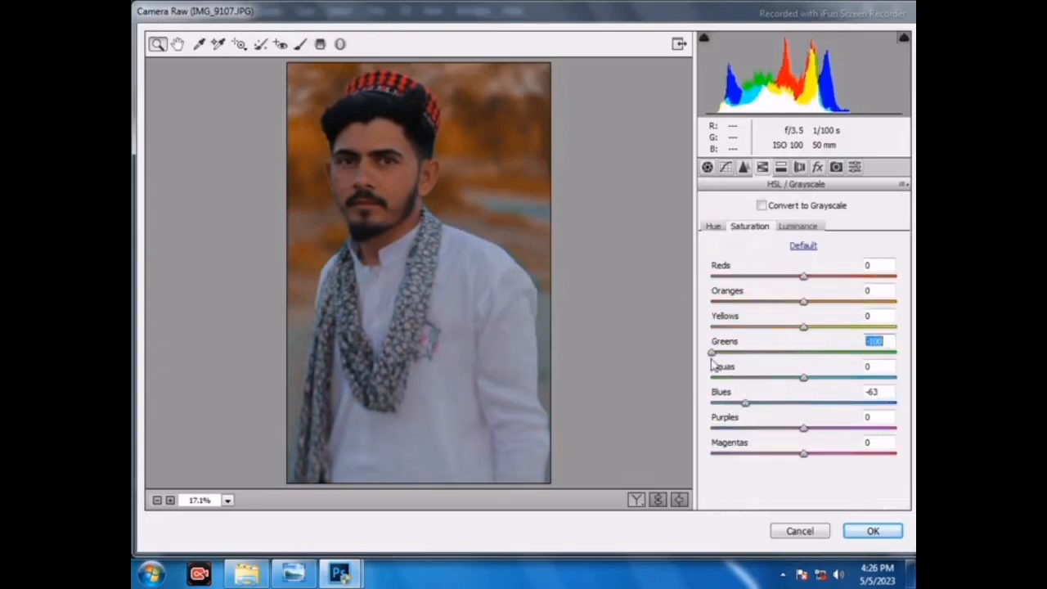
drag(804, 326, 729, 328)
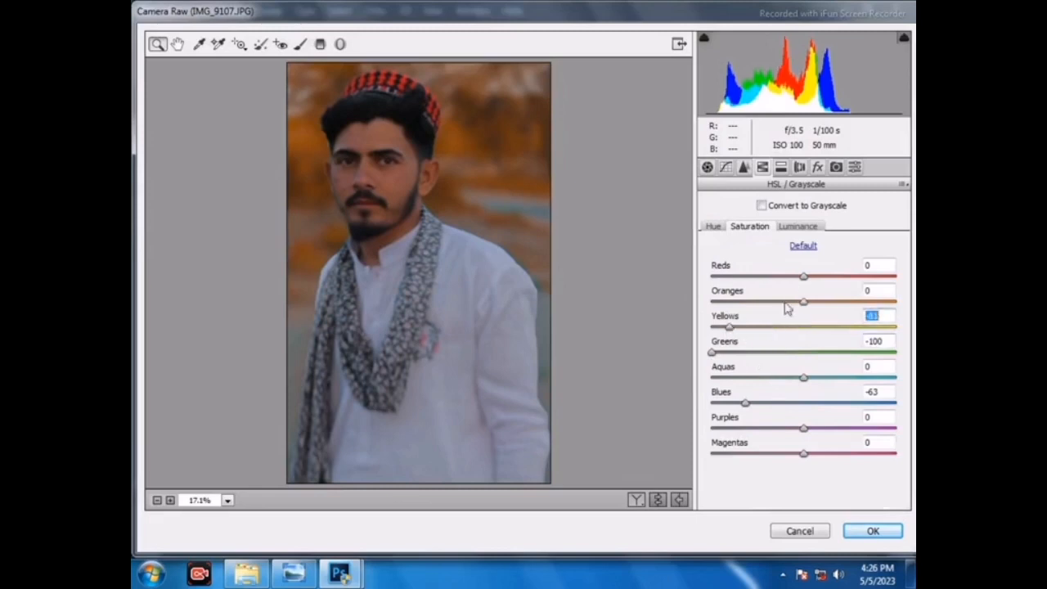
drag(787, 303, 748, 304)
Step: Raise the luminance of Reds and Oranges on the man, apply the filter and clear the selection
click(799, 228)
drag(803, 277, 829, 277)
drag(804, 302, 867, 293)
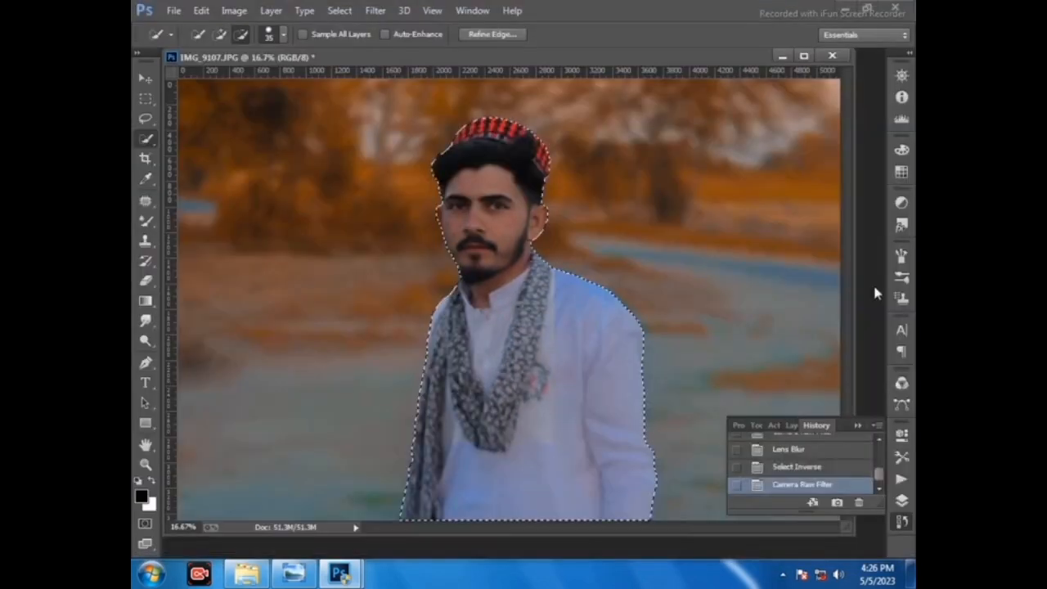
right_click(873, 283)
click(805, 174)
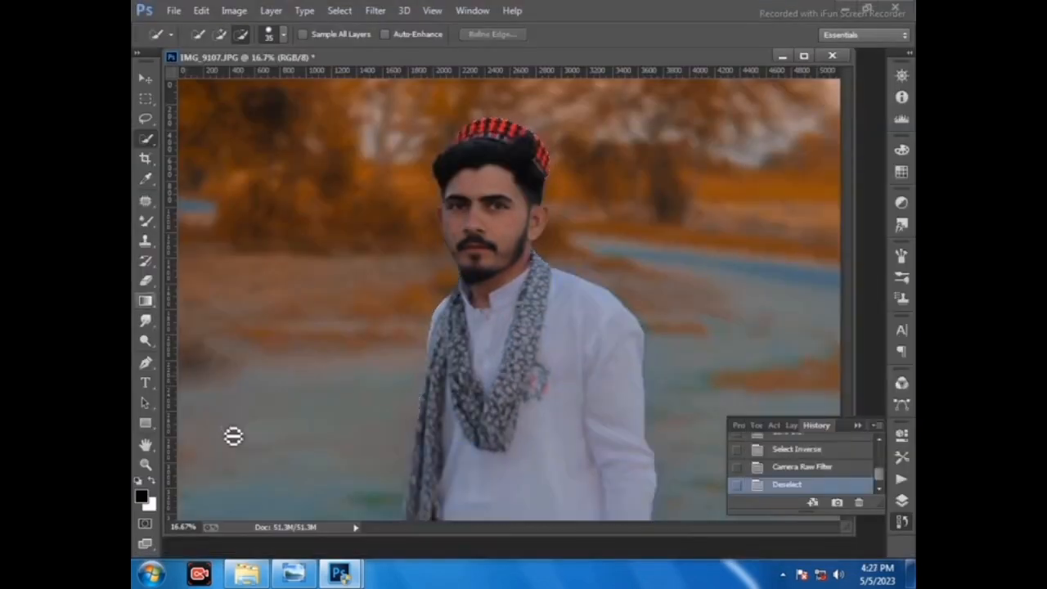
Step: Smooth the skin on the man's cheeks, nose and forehead with the Mixer Brush
key(z)
key(x)
drag(434, 145, 566, 331)
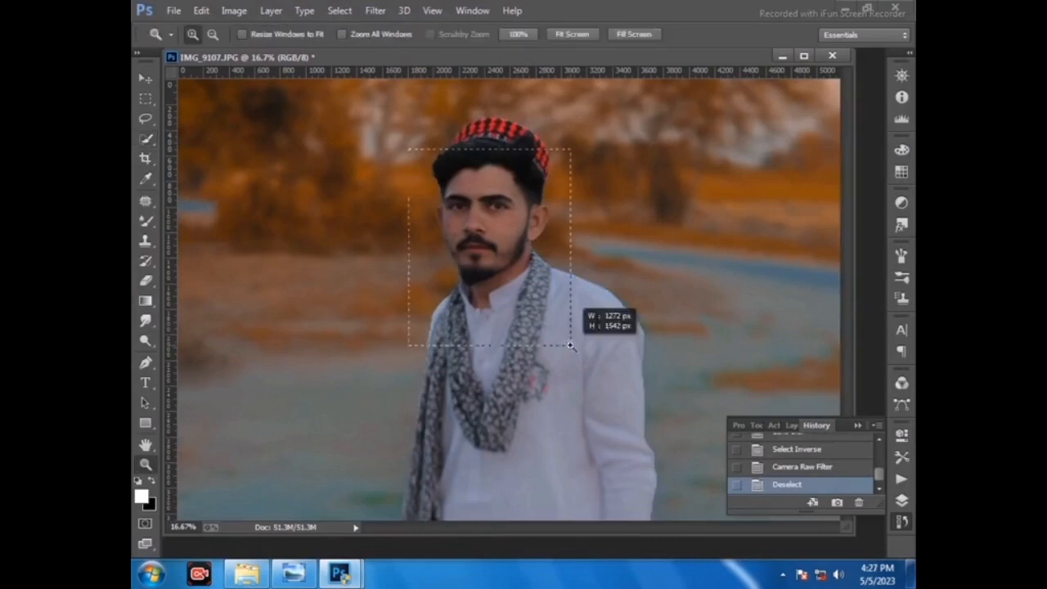
click(145, 221)
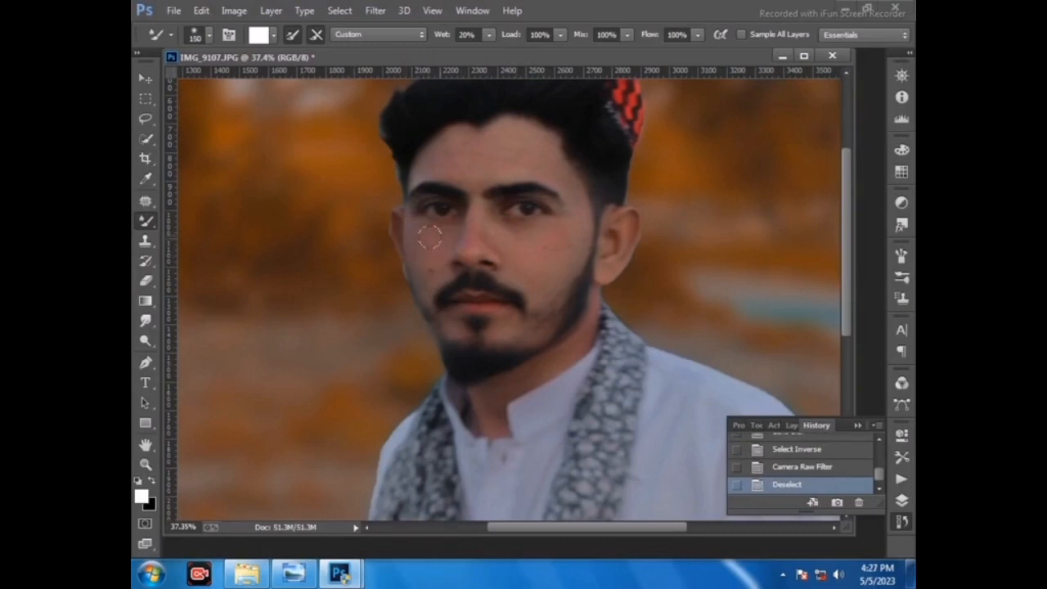
mouse_move(425, 243)
mouse_down()
mouse_move(435, 272)
mouse_move(415, 257)
mouse_move(417, 242)
mouse_move(439, 271)
mouse_move(442, 236)
mouse_move(418, 248)
mouse_up()
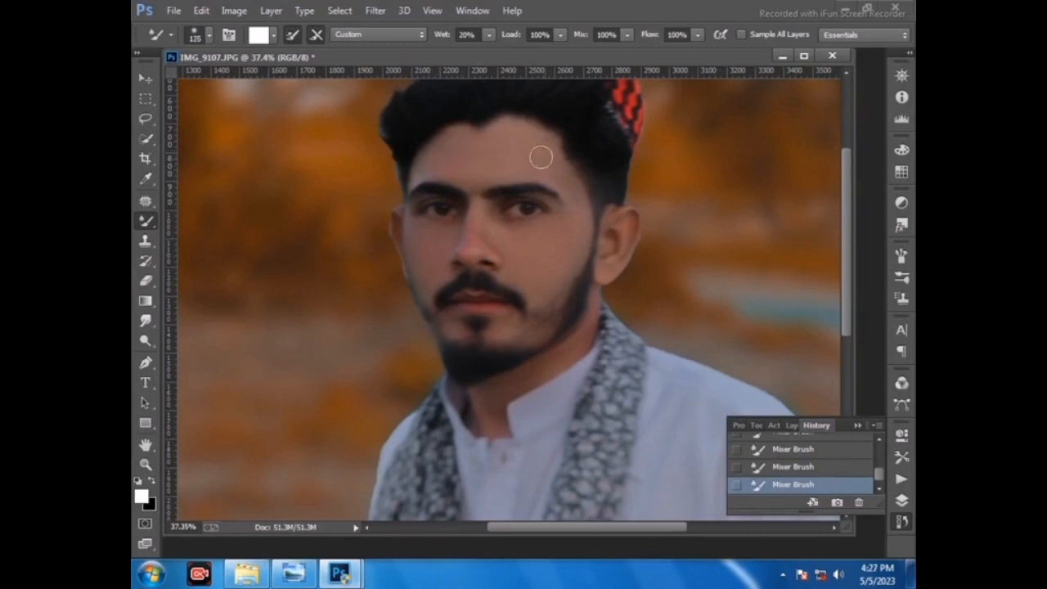
Step: Blend the skin around the mouth, beard and neck with the Mixer Brush at sizes between 70 and 100
key(bracketleft)
key(bracketleft)
scroll(491, 237, down, 3)
key(bracketleft)
key(bracketleft)
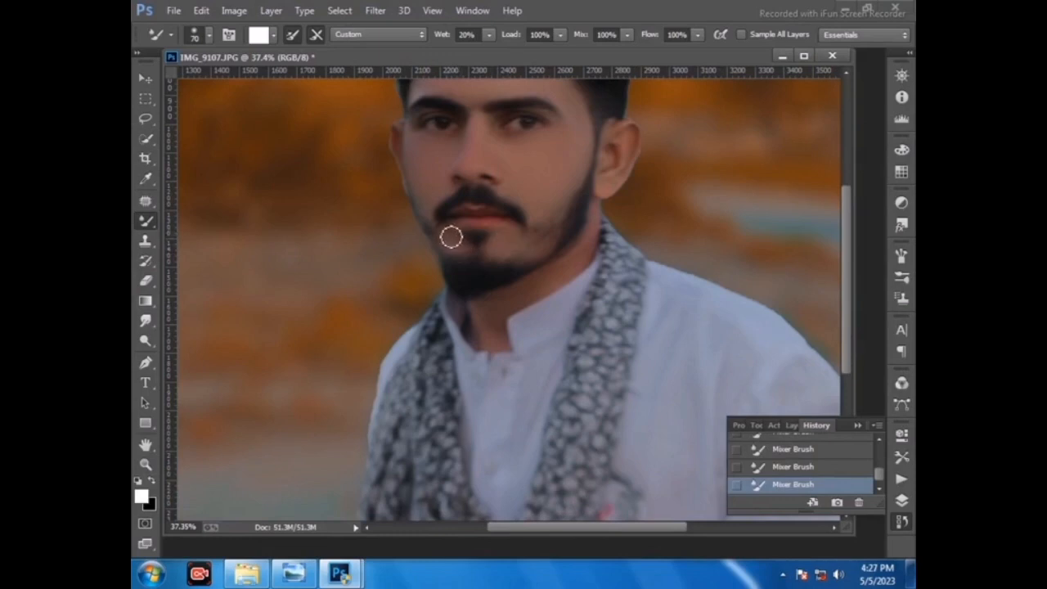
key(bracketright)
key(bracketright)
key(bracketright)
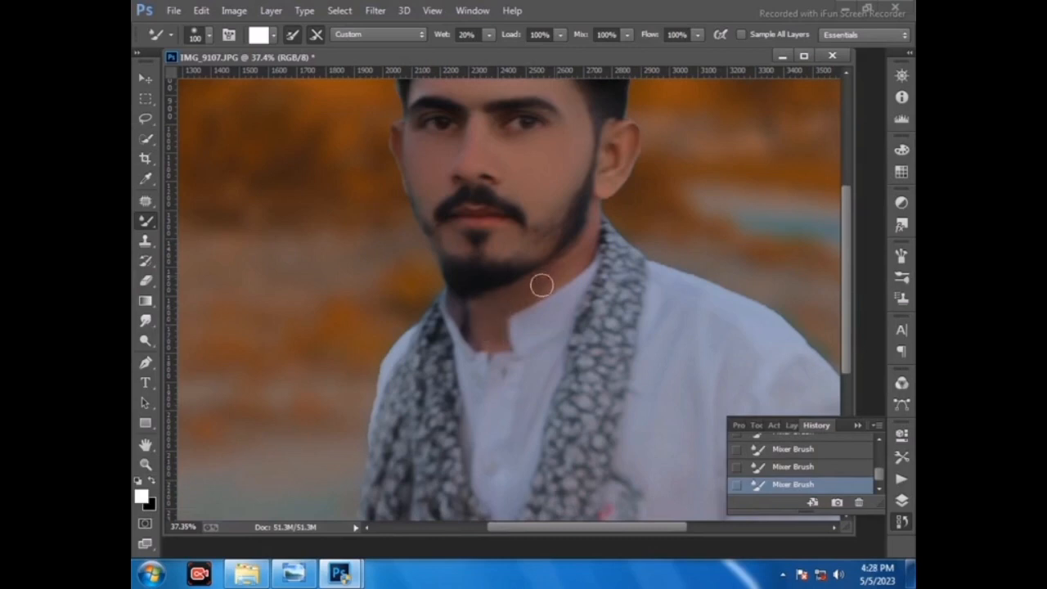
scroll(570, 270, up, 2)
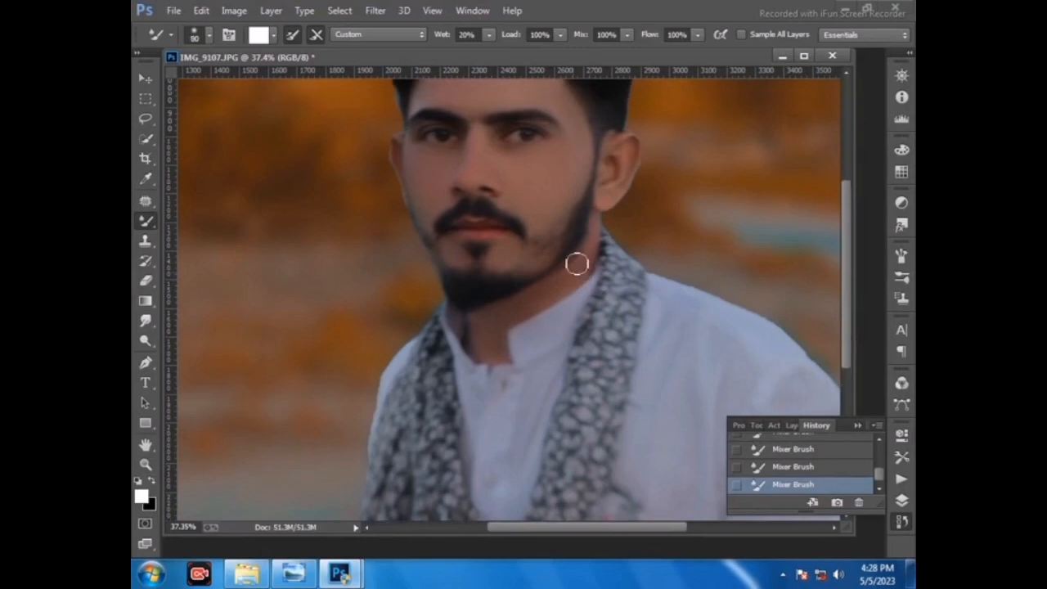
key(bracketleft)
scroll(595, 226, up, 1)
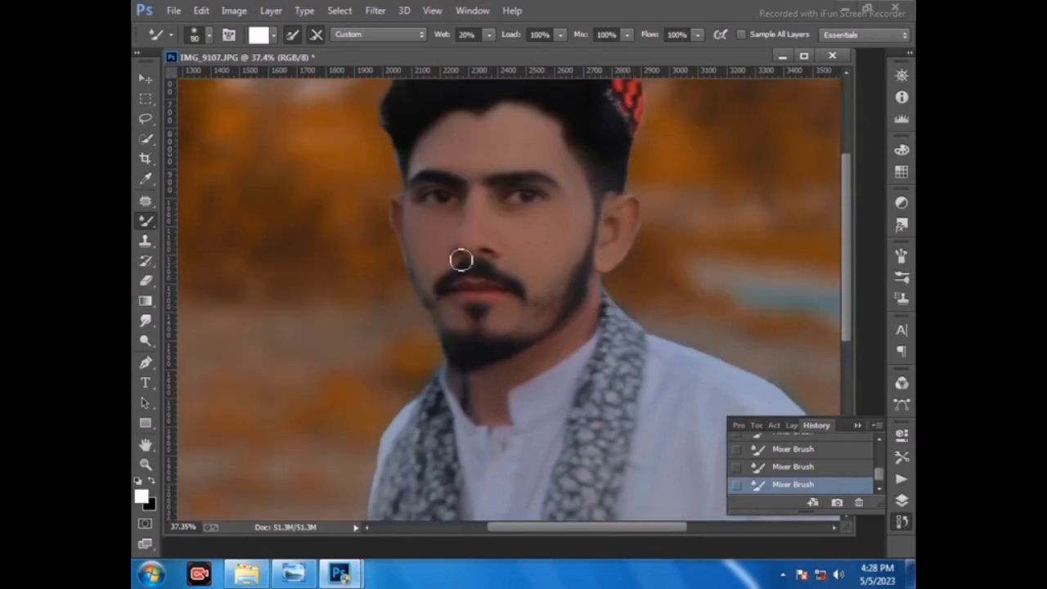
Step: Blend the fine areas around the nose, eyes and hair edge with the Mixer Brush at size 50
key(bracketleft)
key(bracketleft)
key(bracketleft)
key(bracketleft)
scroll(470, 289, up, 5)
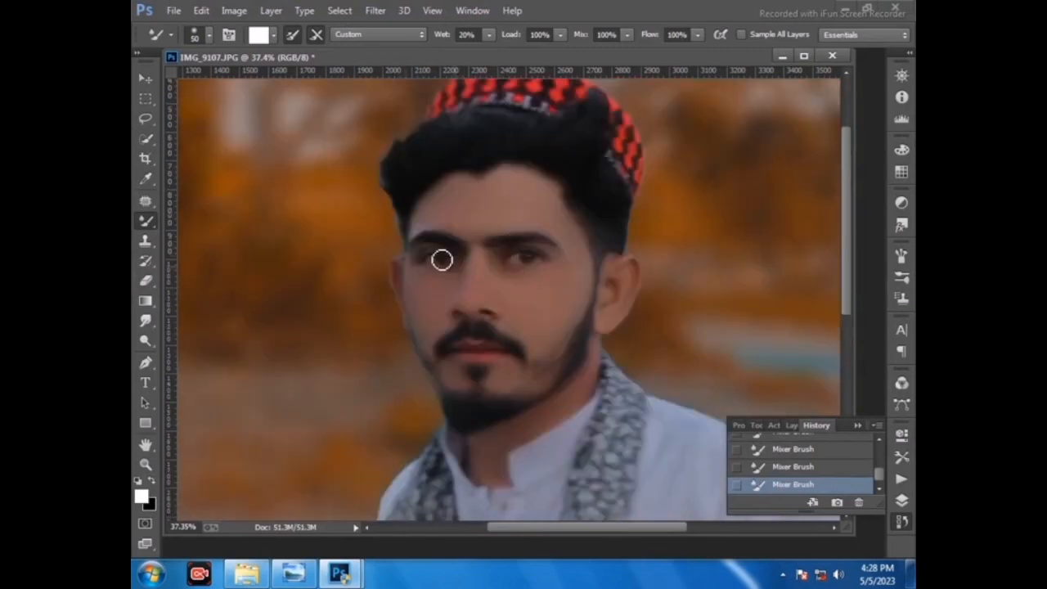
scroll(393, 243, up, 5)
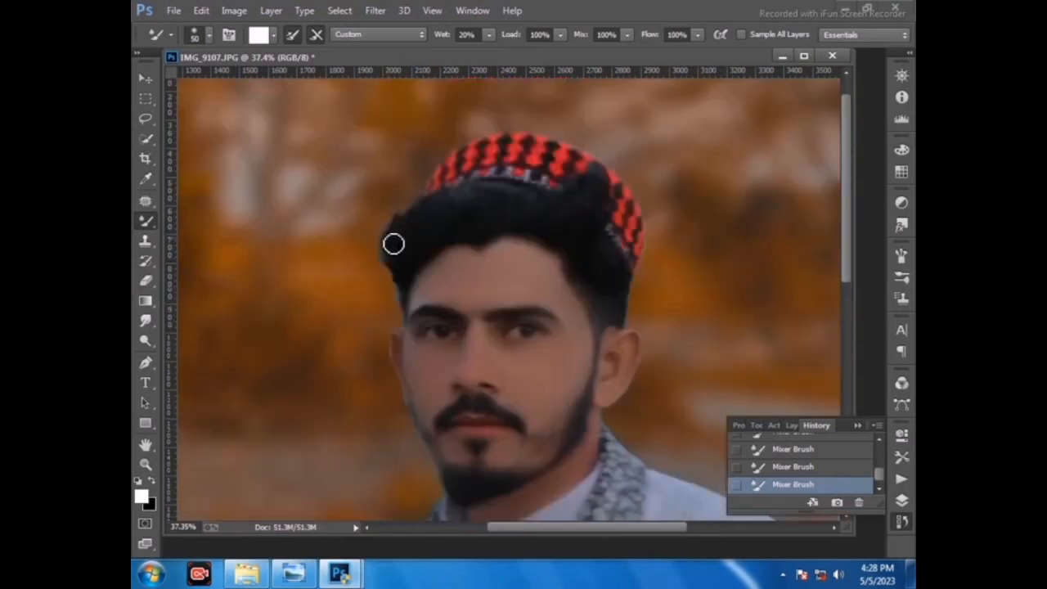
Step: Reshape the lower edge of the beard in Liquify with the Forward Warp tool at brush size 150
click(375, 10)
click(396, 128)
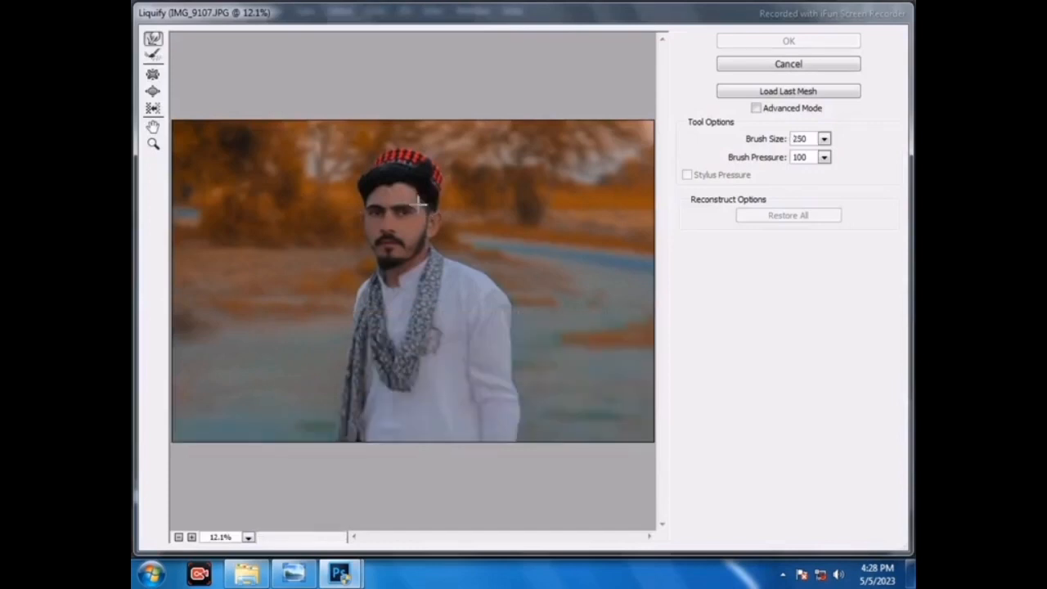
key(z)
drag(351, 256, 446, 290)
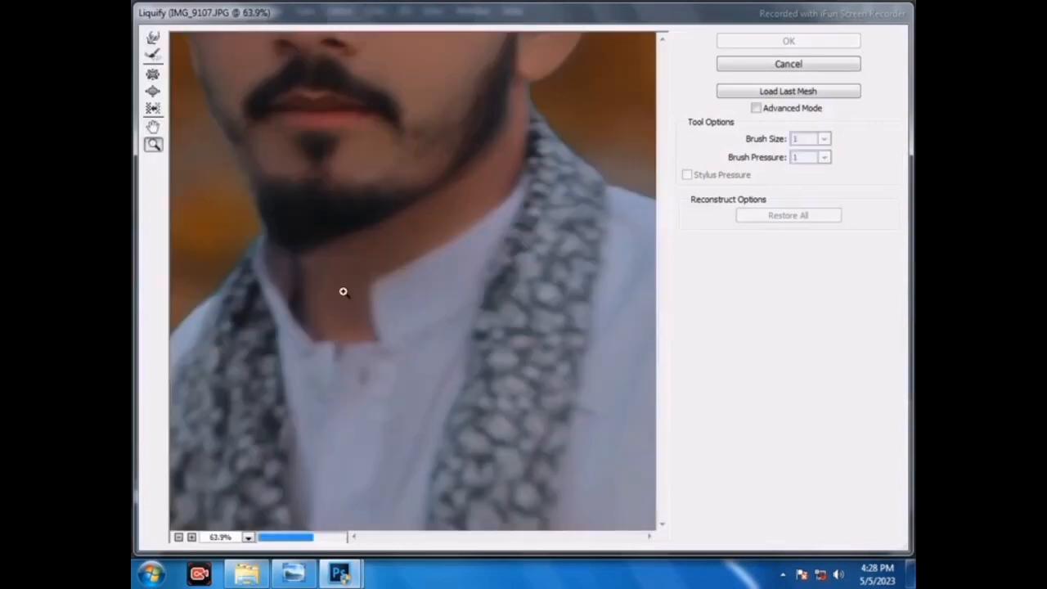
click(153, 38)
drag(334, 238, 322, 250)
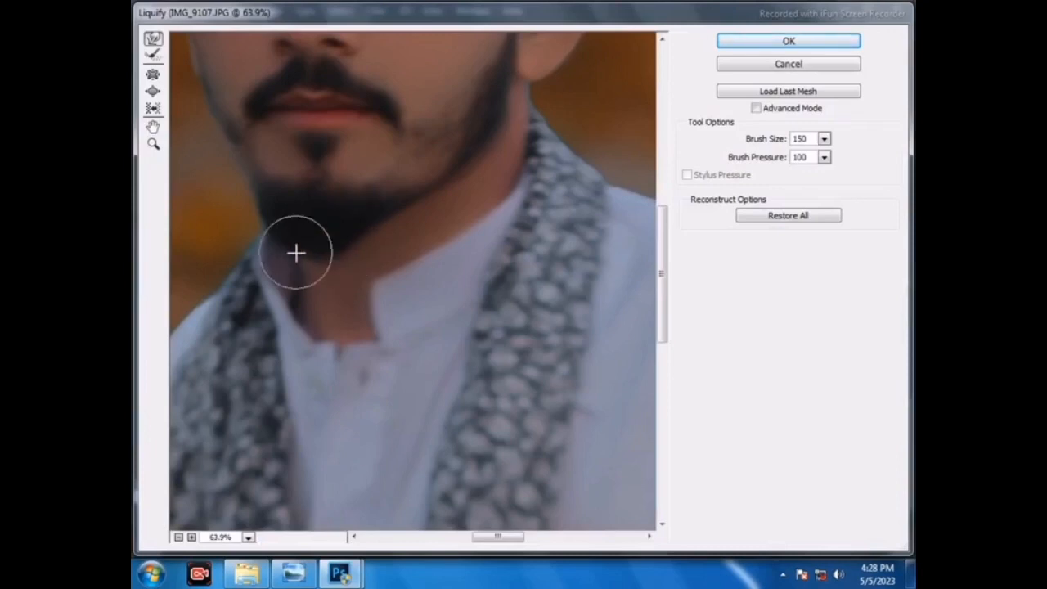
key(Return)
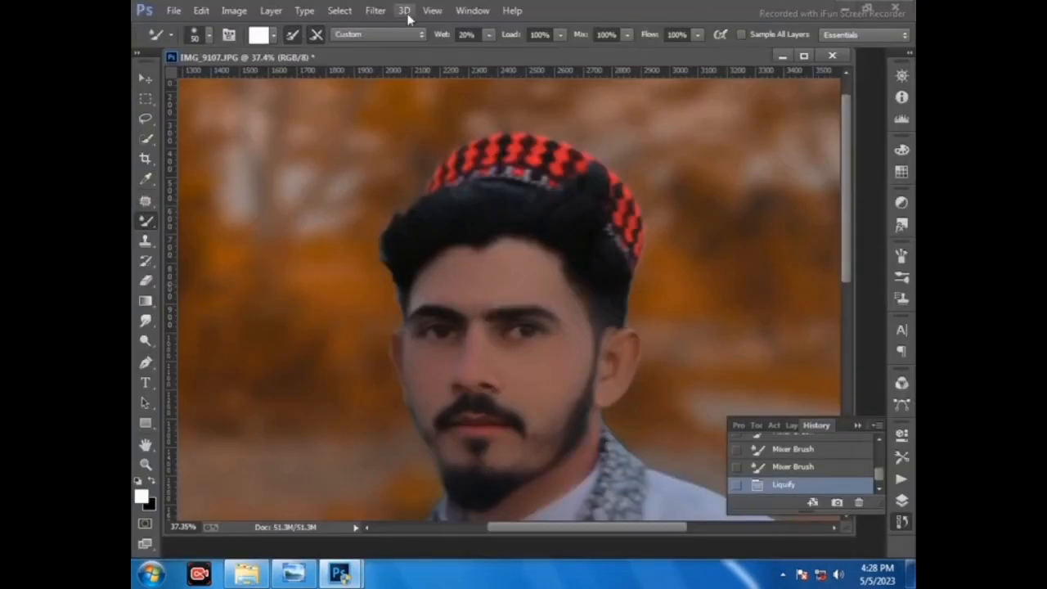
Step: Reshape the man's hair outline and hairline in Liquify with the Forward Warp tool at brush size 150
click(375, 10)
click(382, 137)
click(153, 144)
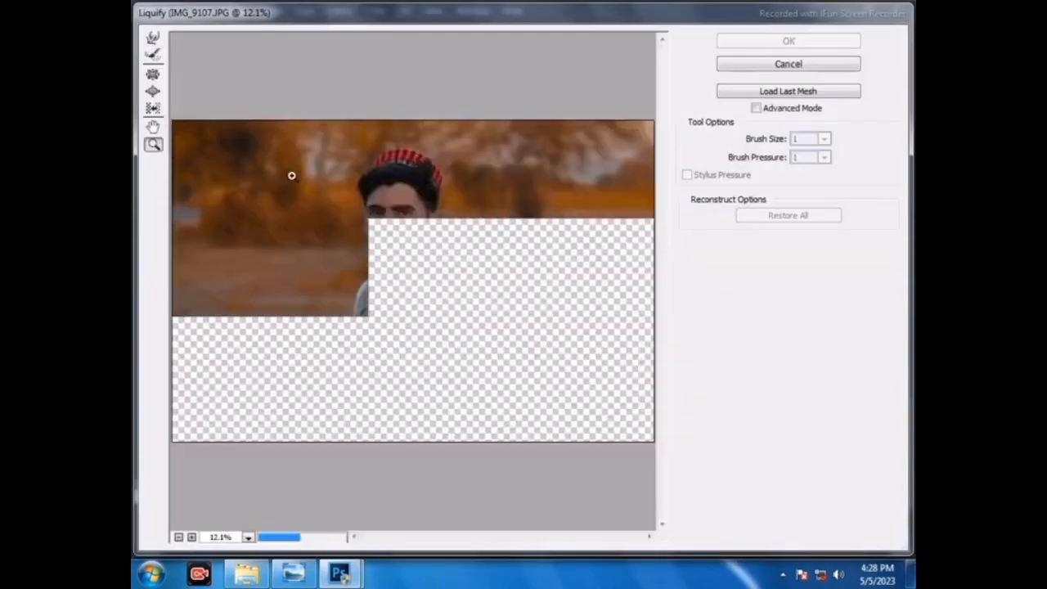
drag(331, 168, 448, 203)
key(w)
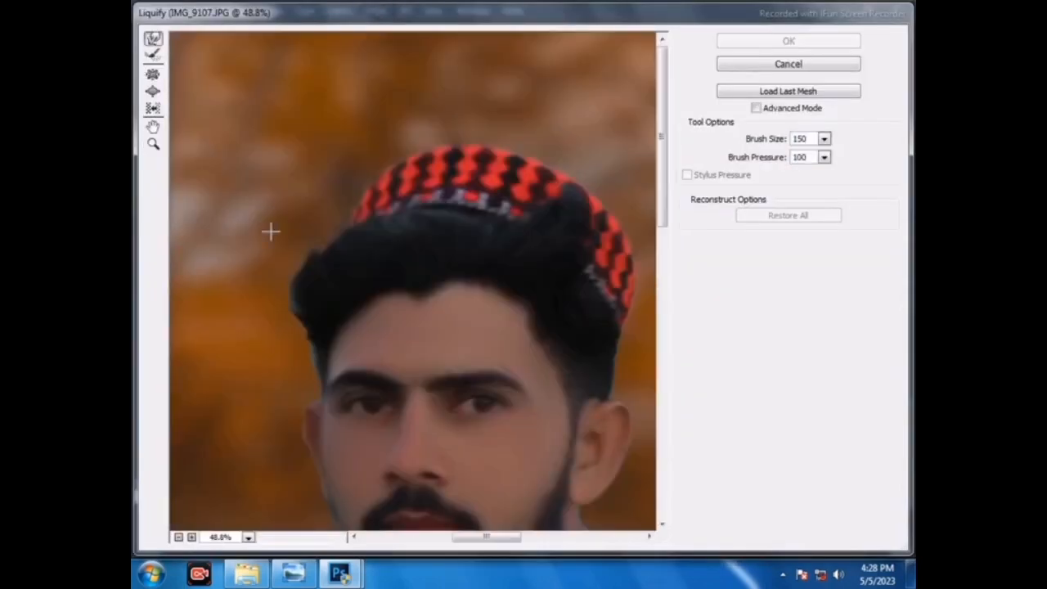
drag(315, 258, 319, 241)
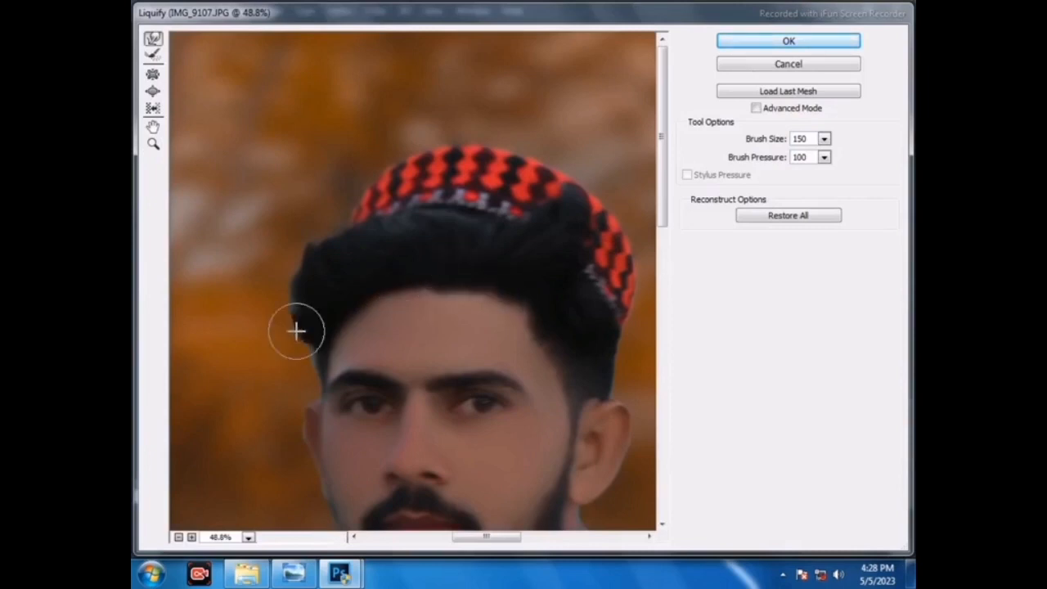
scroll(292, 259, down, 5)
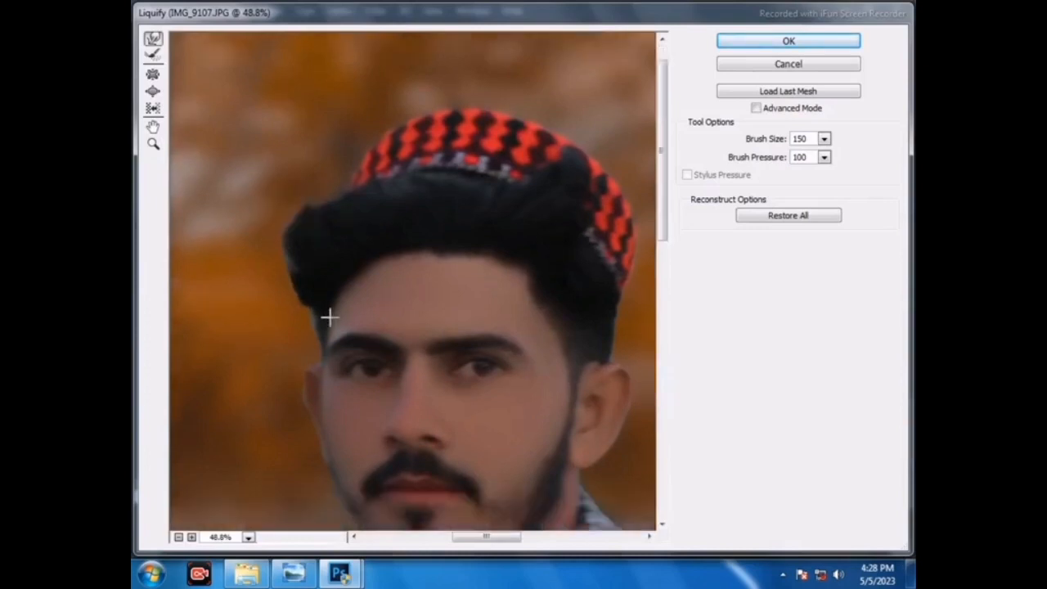
scroll(325, 342, down, 4)
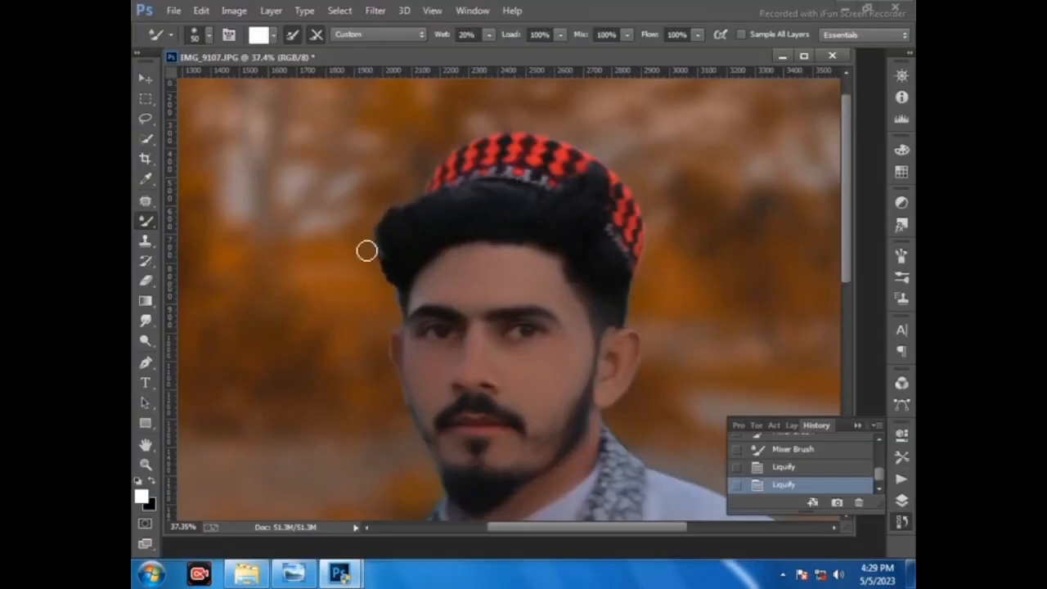
Step: Start the Camera Raw filter on the whole photo, slightly reducing contrast, lowering highlights to the minimum, and raising shadows and whites
right_click(404, 256)
click(146, 464)
right_click(223, 395)
click(246, 404)
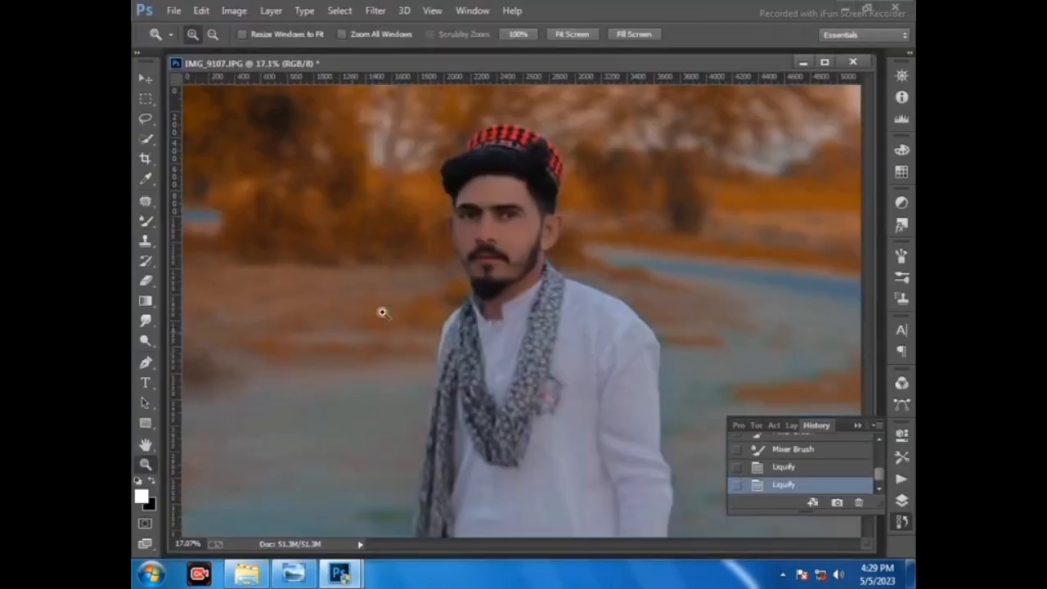
click(376, 10)
click(413, 124)
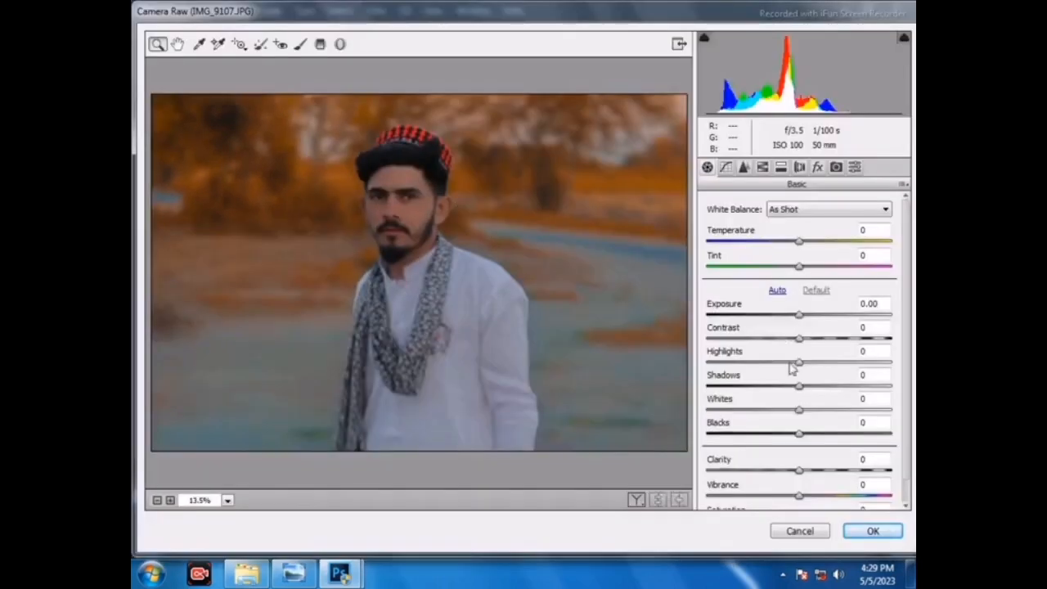
mouse_move(793, 338)
mouse_down()
mouse_move(773, 350)
mouse_move(782, 348)
mouse_up()
drag(799, 364, 703, 370)
drag(798, 385, 848, 386)
drag(798, 409, 828, 441)
Step: Set the Oranges luminance to about +32, Reds saturation to +17 and Oranges saturation to -17, and apply the Camera Raw filter
click(762, 167)
drag(803, 301, 827, 304)
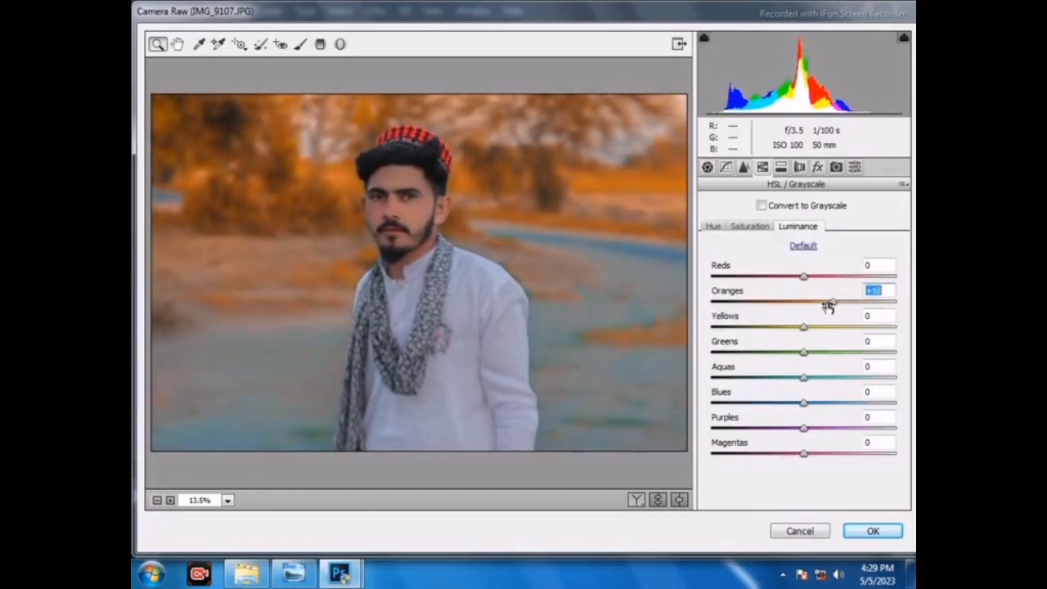
click(810, 269)
click(765, 227)
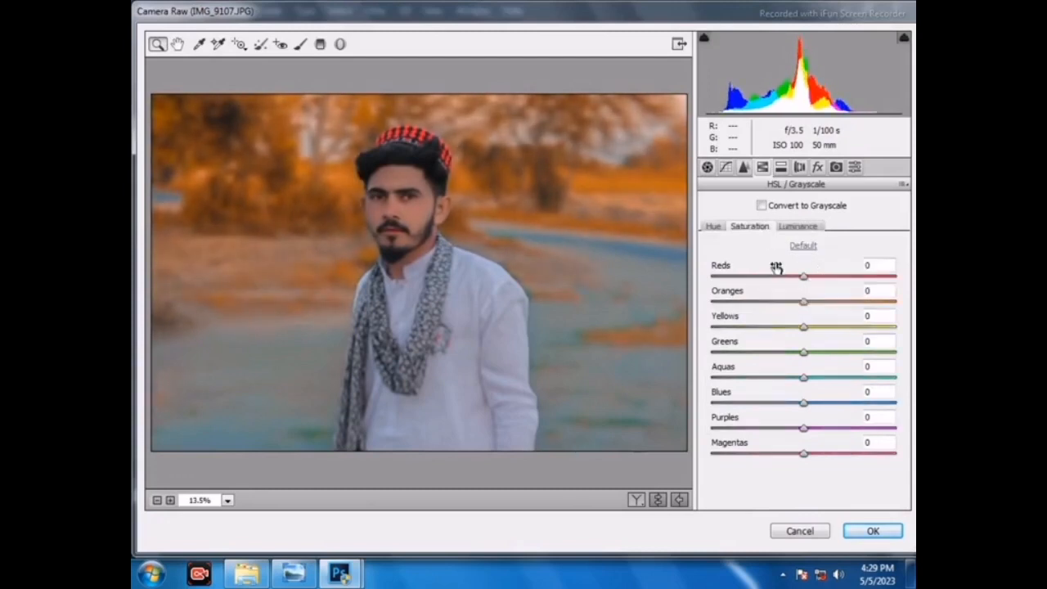
drag(800, 300, 819, 280)
click(800, 293)
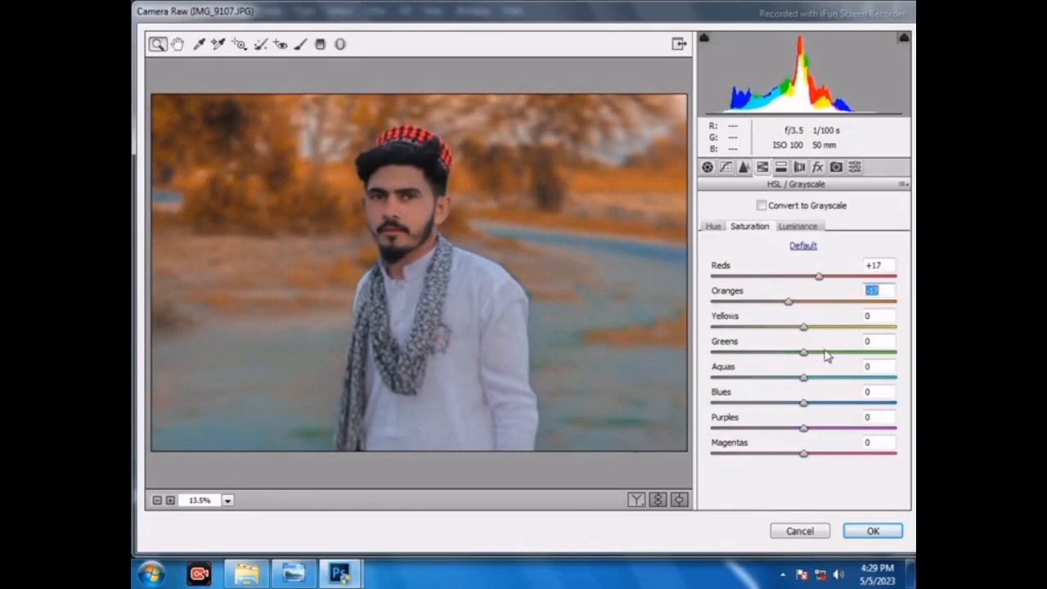
key(Return)
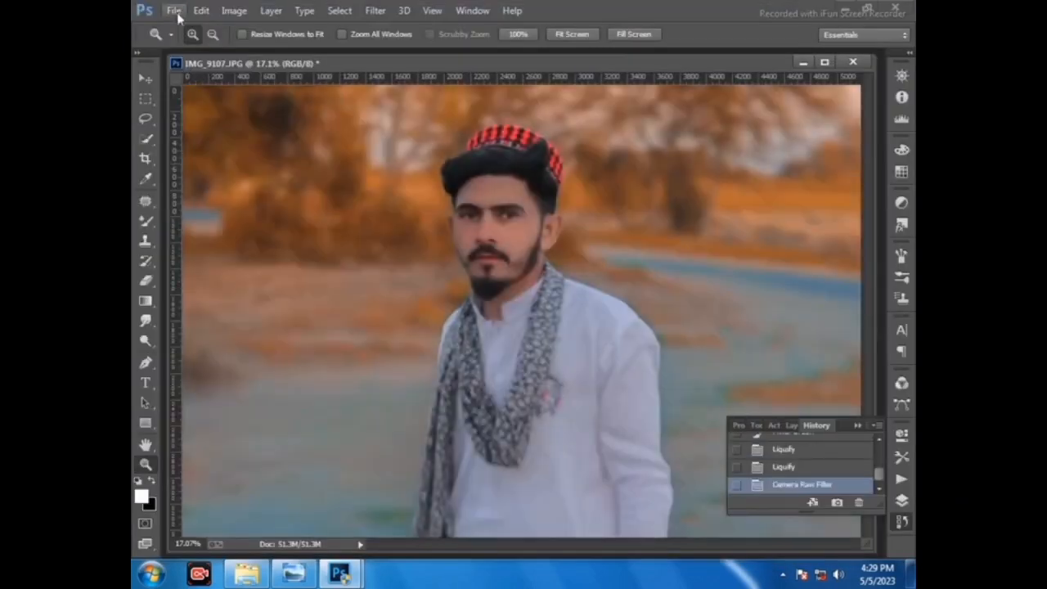
Step: Place the photographer's logo file as an embedded object, scaled down small on the blurred background beside the man's shoulder
click(173, 10)
click(232, 232)
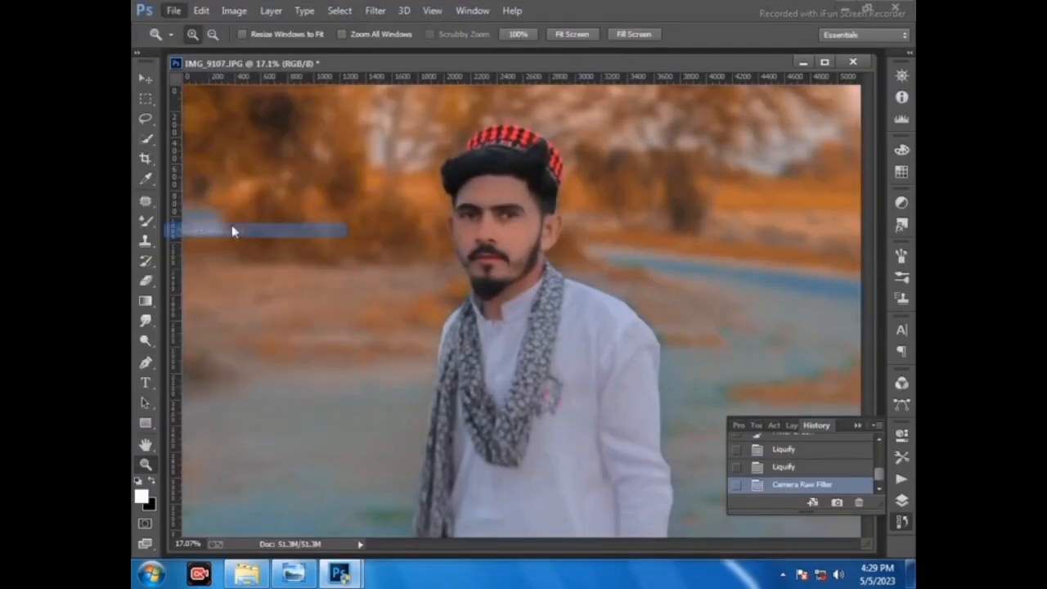
click(177, 94)
click(177, 108)
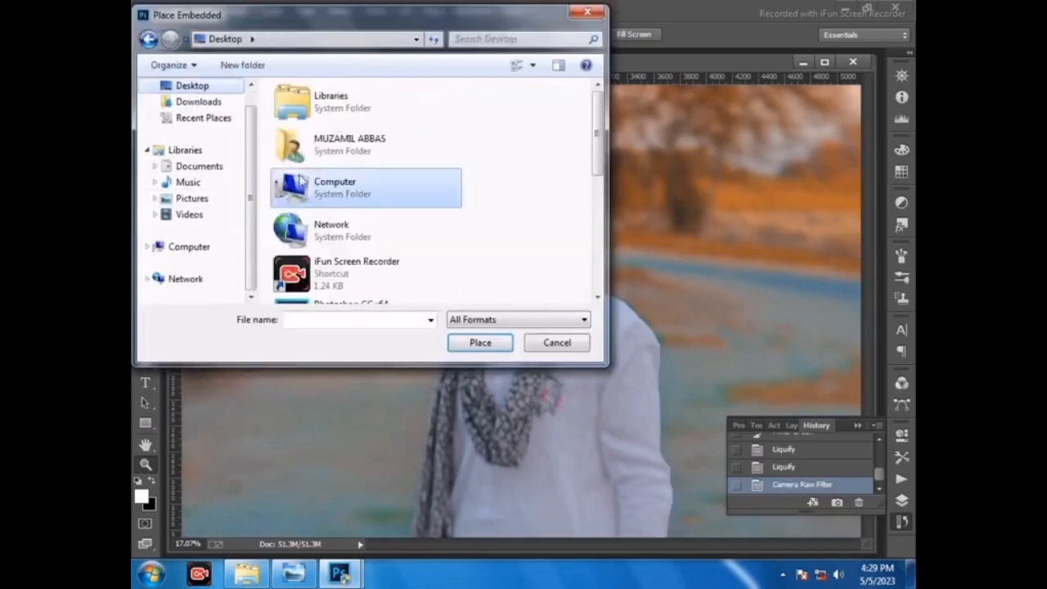
scroll(301, 180, down, 5)
double_click(315, 228)
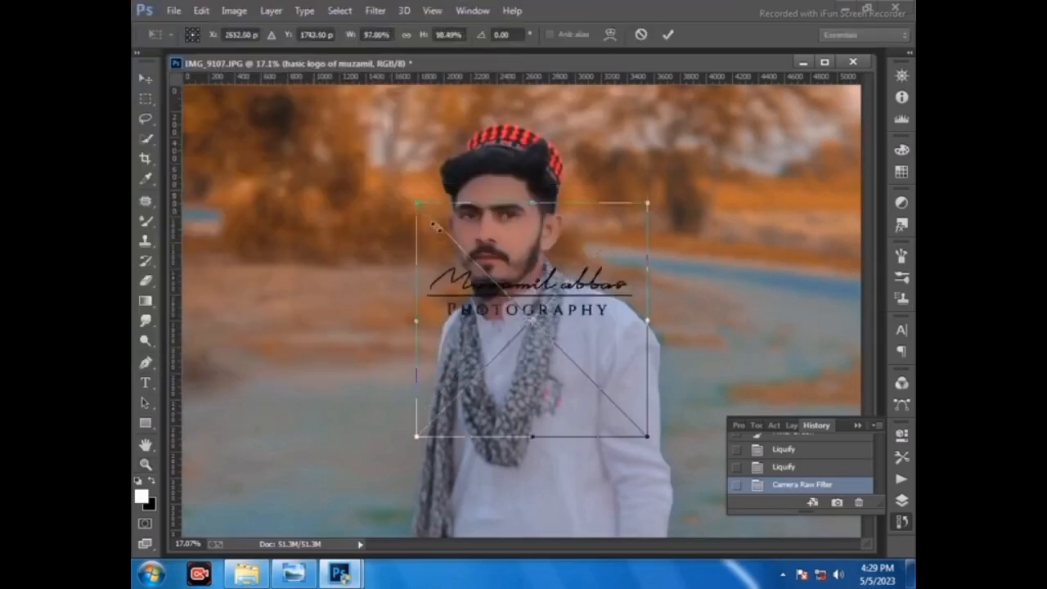
drag(436, 226, 337, 273)
right_click(351, 271)
click(383, 276)
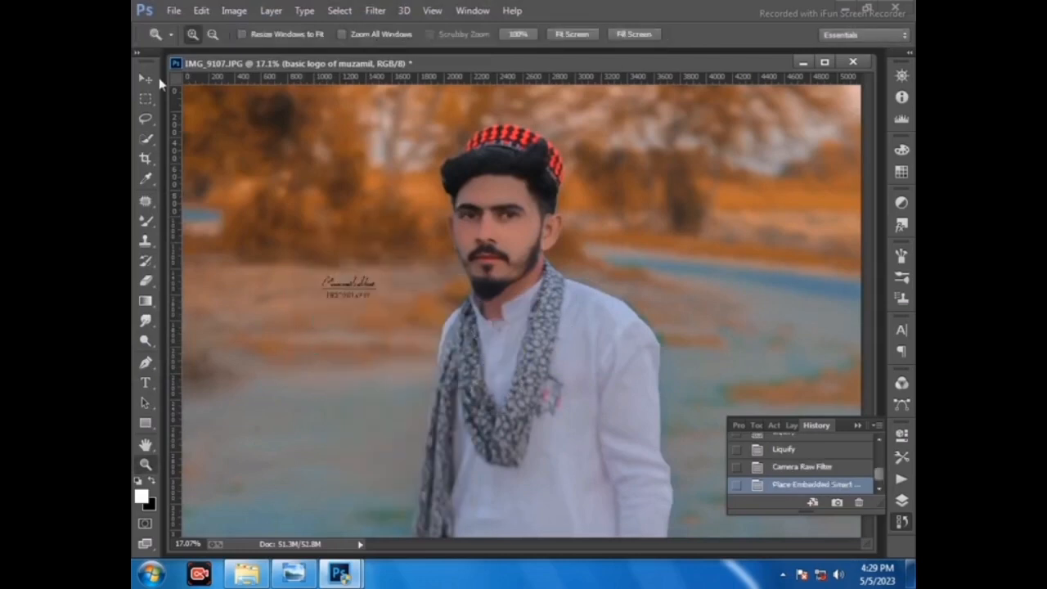
Step: Save the finished picture in JPEG format as IMG_9107 in New folder (3), replacing the existing file
click(174, 10)
click(218, 142)
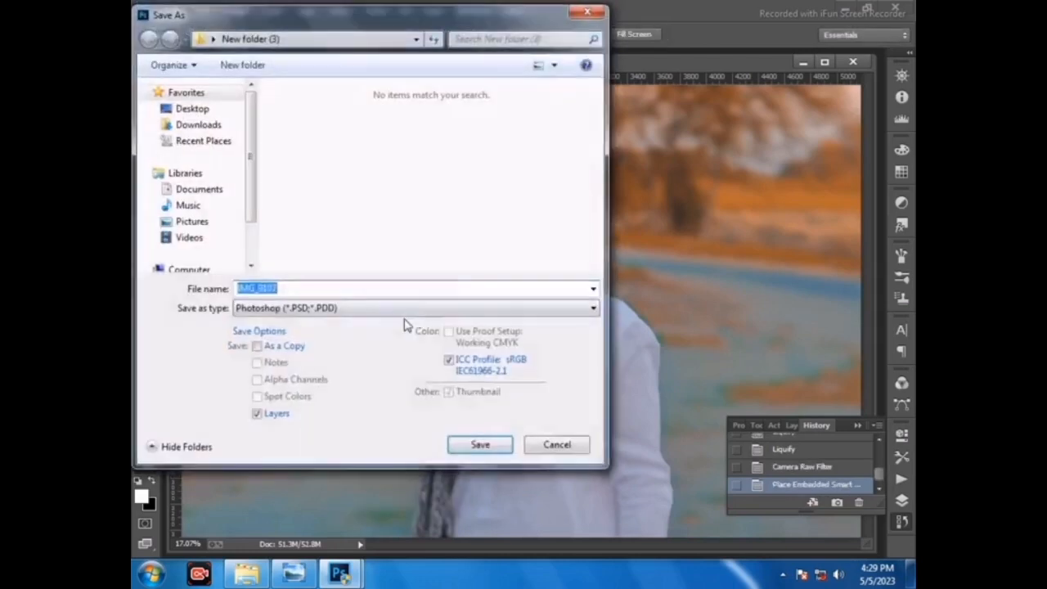
click(397, 315)
click(394, 426)
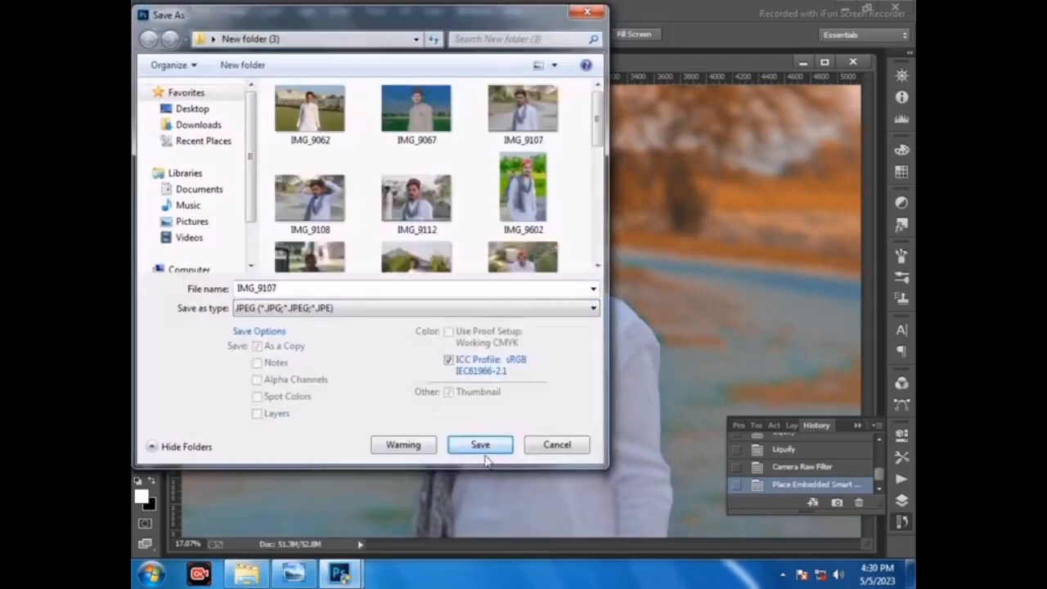
click(480, 443)
click(568, 293)
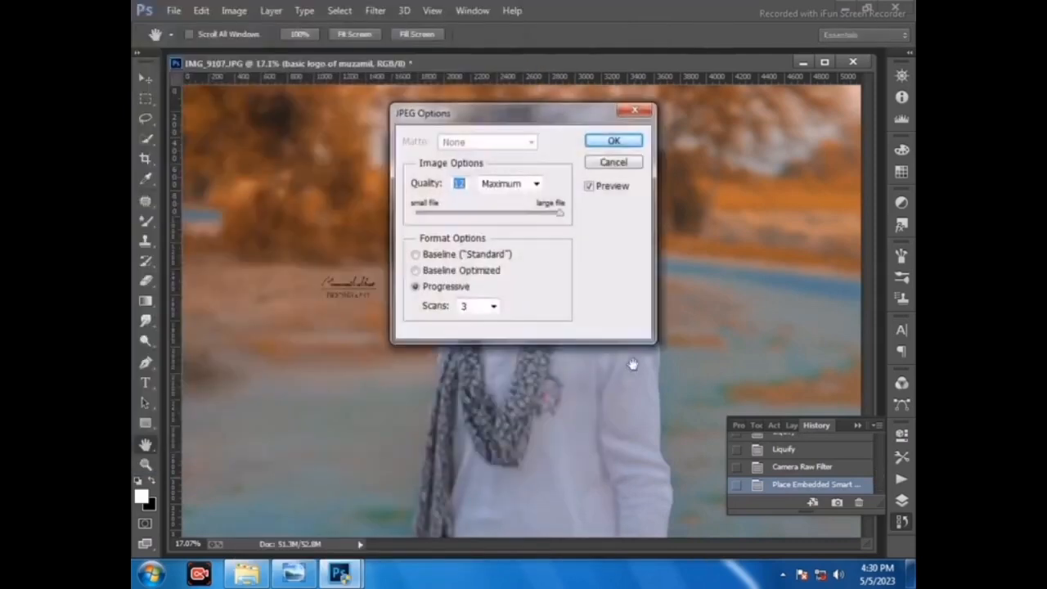